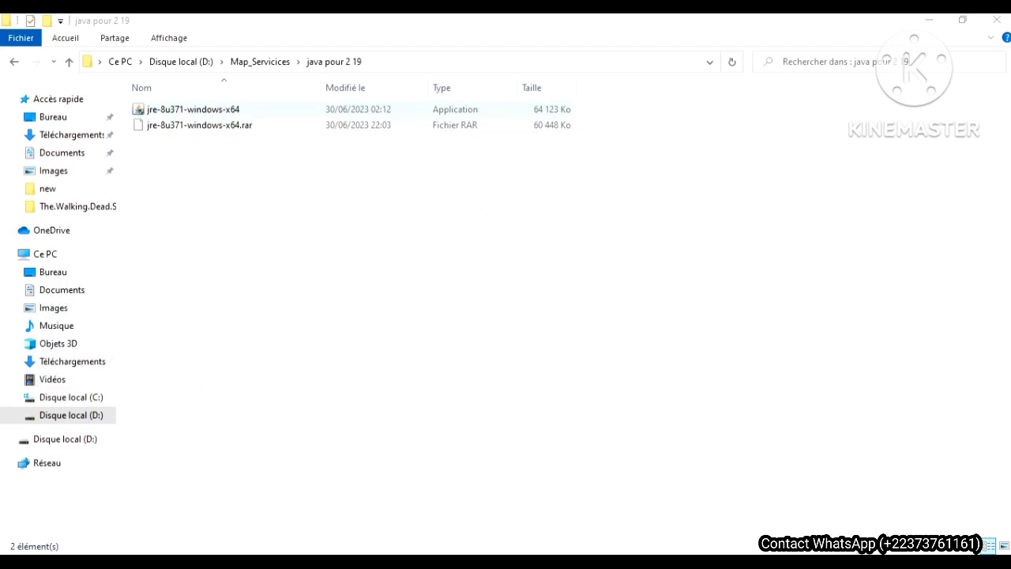
Run the jre-8u371-windows-x64 installer as administrator
{"action": "left_click", "coordinate": [192, 108]}
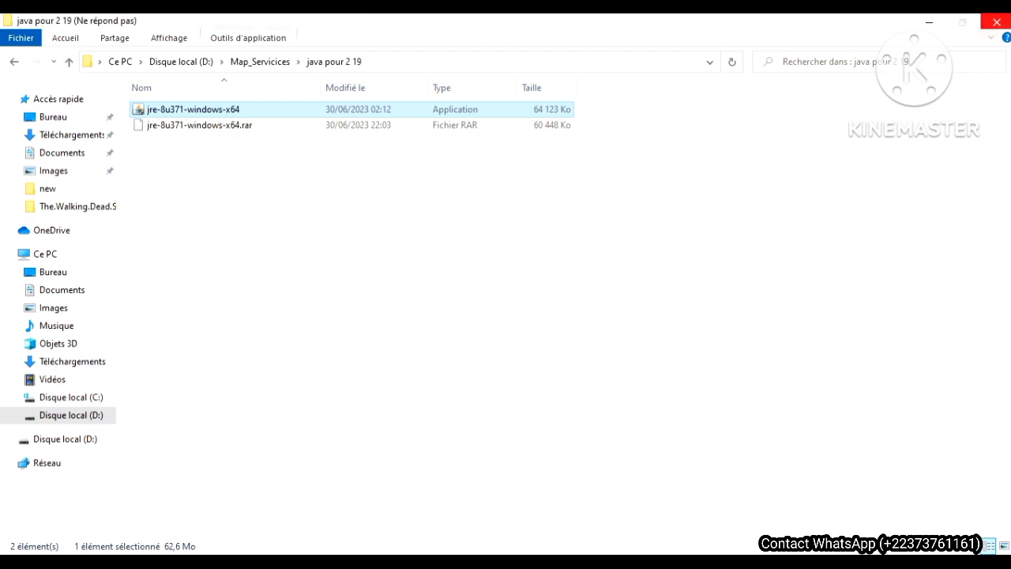
{"action": "right_click", "coordinate": [184, 110]}
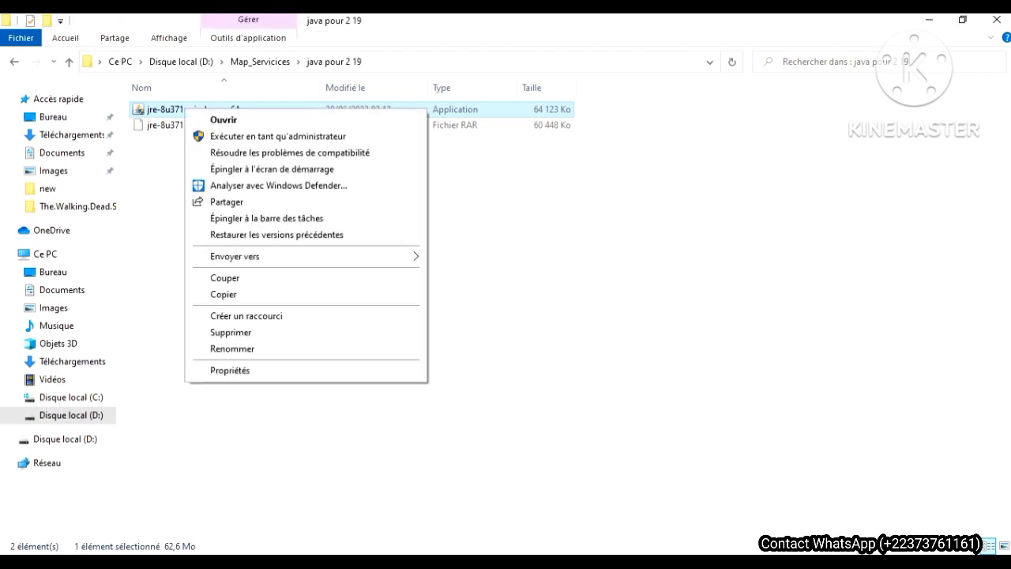
{"action": "left_click", "coordinate": [278, 136]}
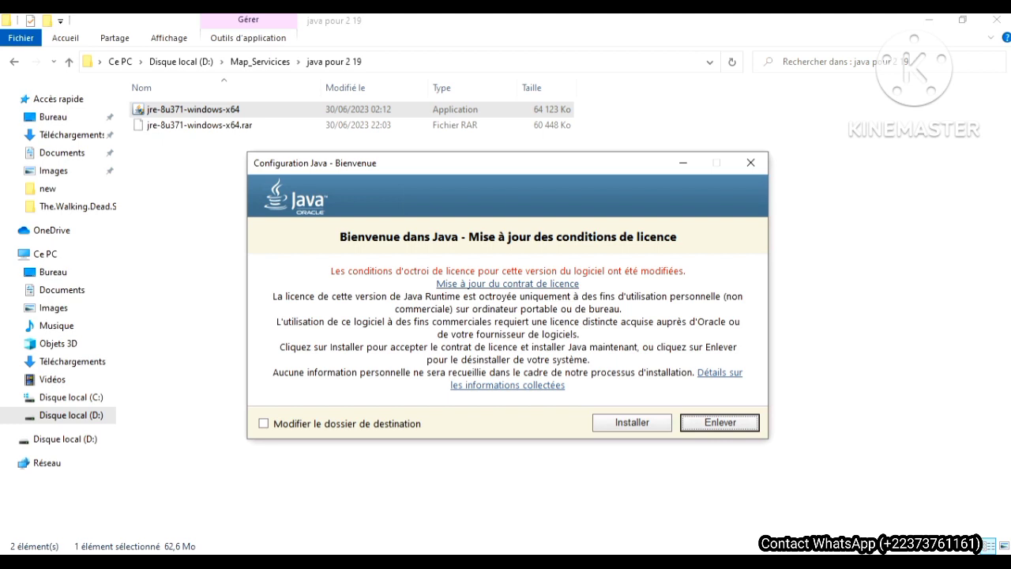
Install Java with the change-destination-folder option enabled, using C:\Program Files\Java\jre-1.8, and close the finished installer
{"action": "left_click", "coordinate": [263, 423]}
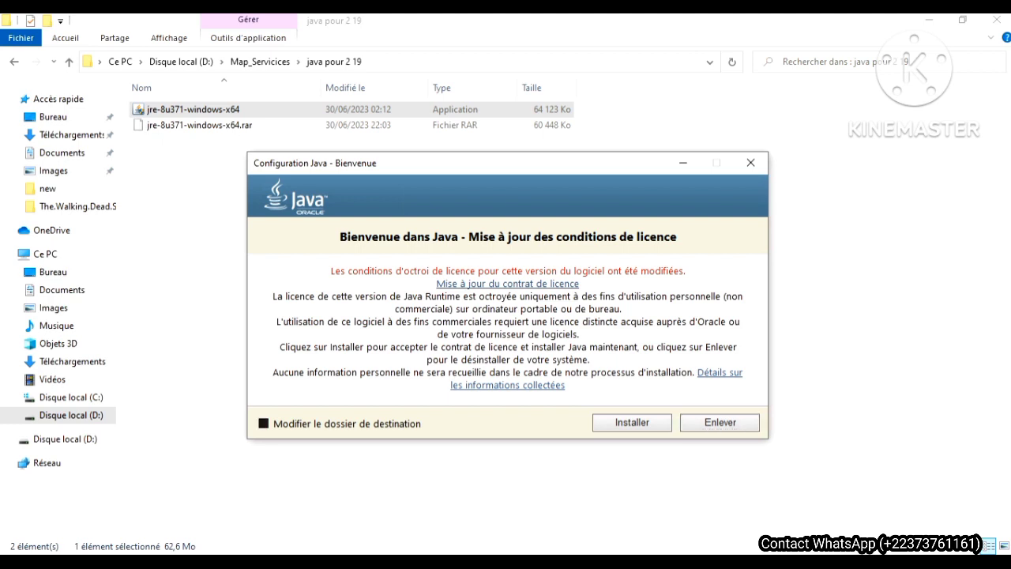
{"action": "left_click", "coordinate": [632, 421]}
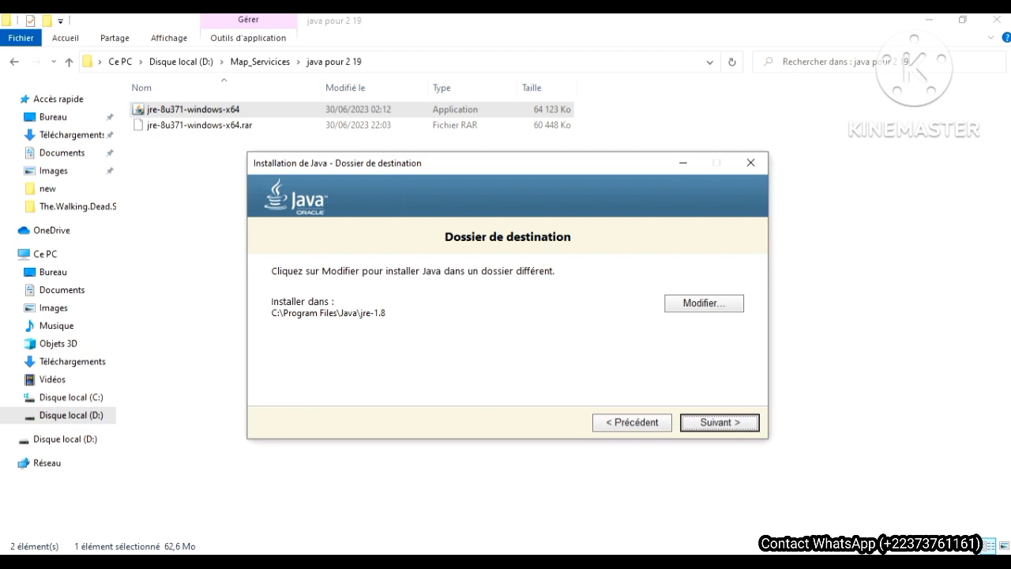
{"action": "key", "text": "Return"}
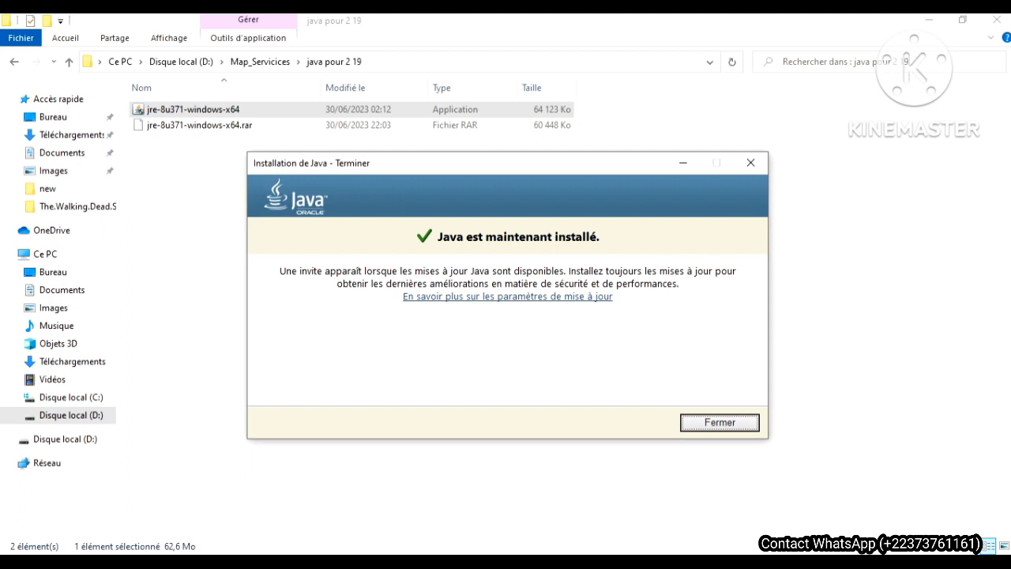
{"action": "key", "text": "Return"}
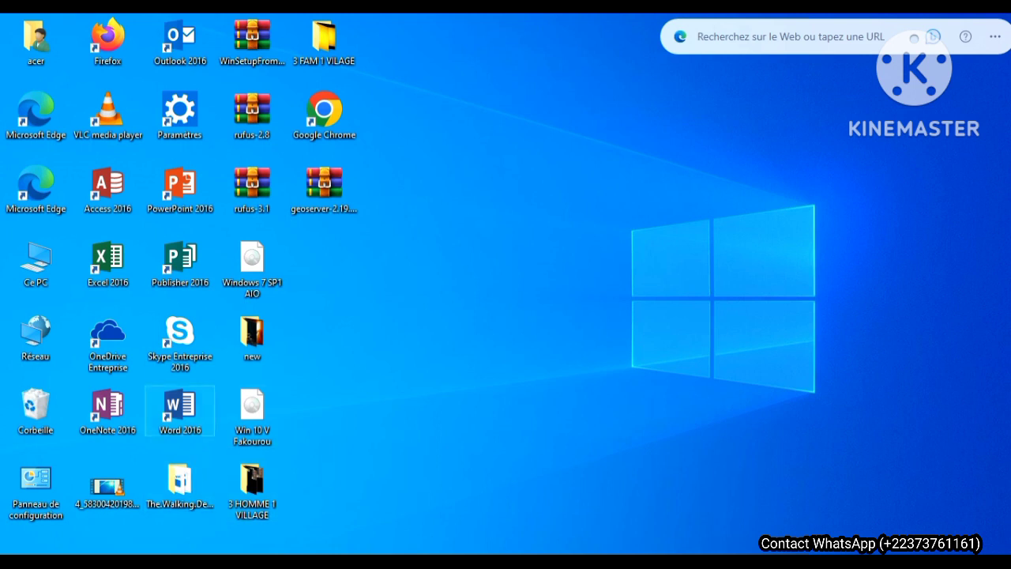
Close the leftover folder windows, including jre-1.8, keeping the Programmes window open
{"action": "mouse_move", "coordinate": [118, 556]}
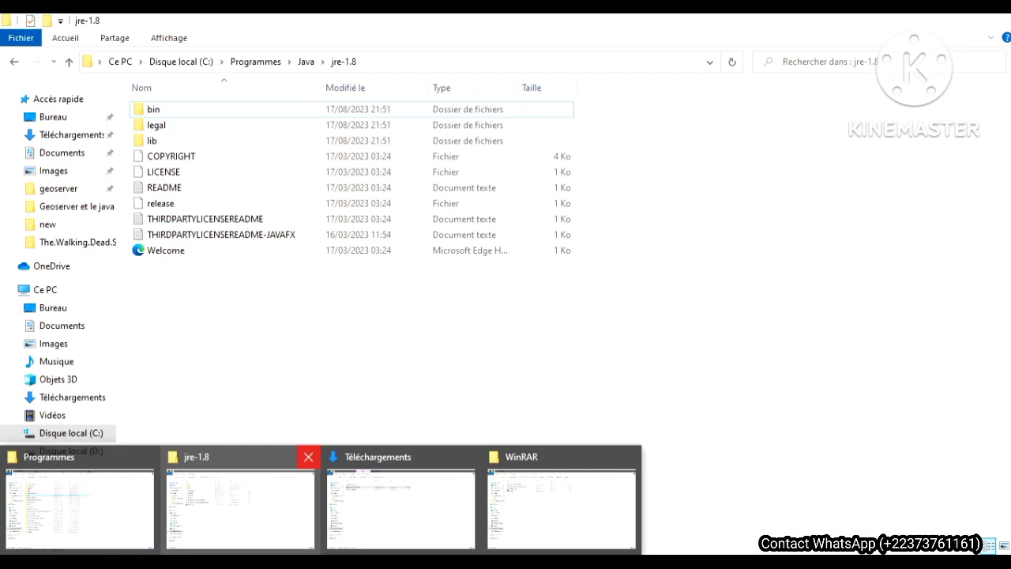
{"action": "left_click", "coordinate": [308, 456]}
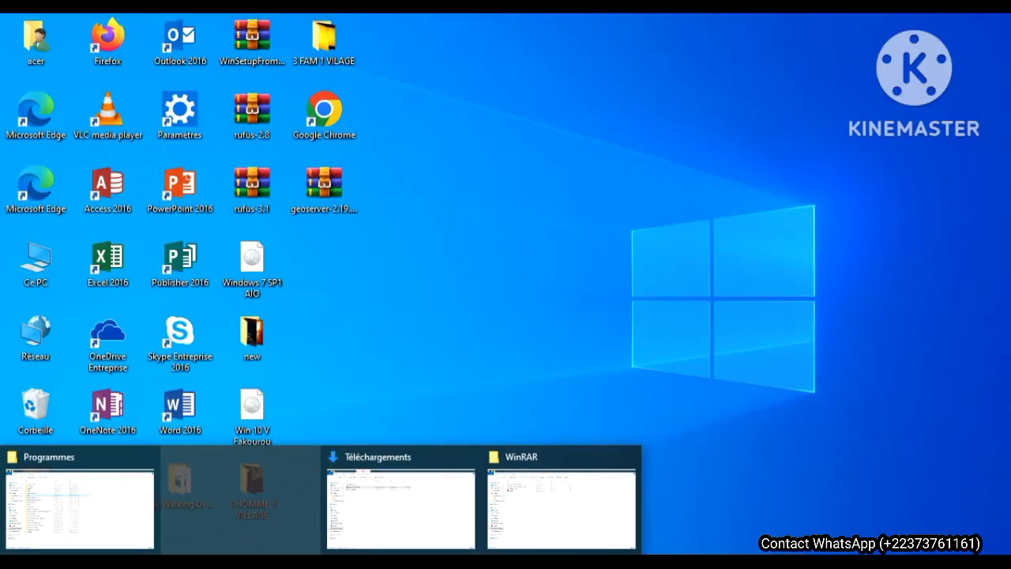
{"action": "left_click", "coordinate": [308, 456]}
{"action": "left_click", "coordinate": [308, 456]}
Check the Java folder inside Programmes on Disque local (C:), and minimize its window
{"action": "left_click", "coordinate": [162, 505]}
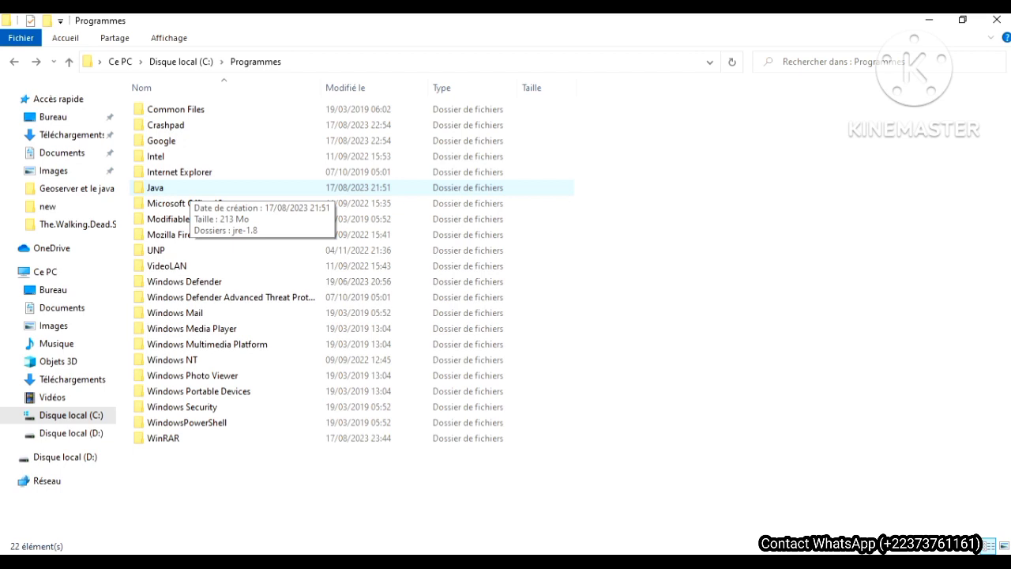
{"action": "double_click", "coordinate": [190, 187]}
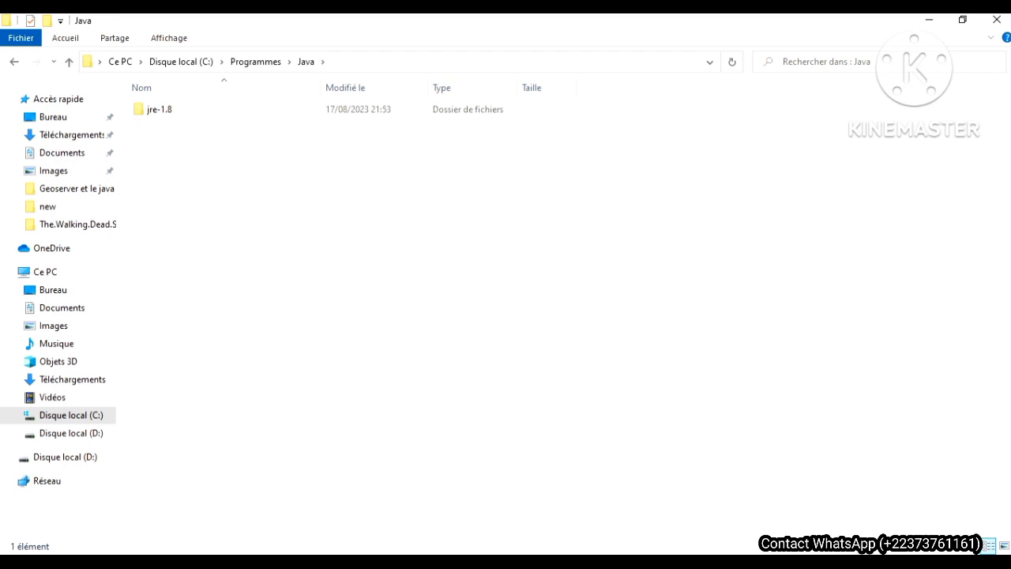
{"action": "left_click", "coordinate": [928, 20]}
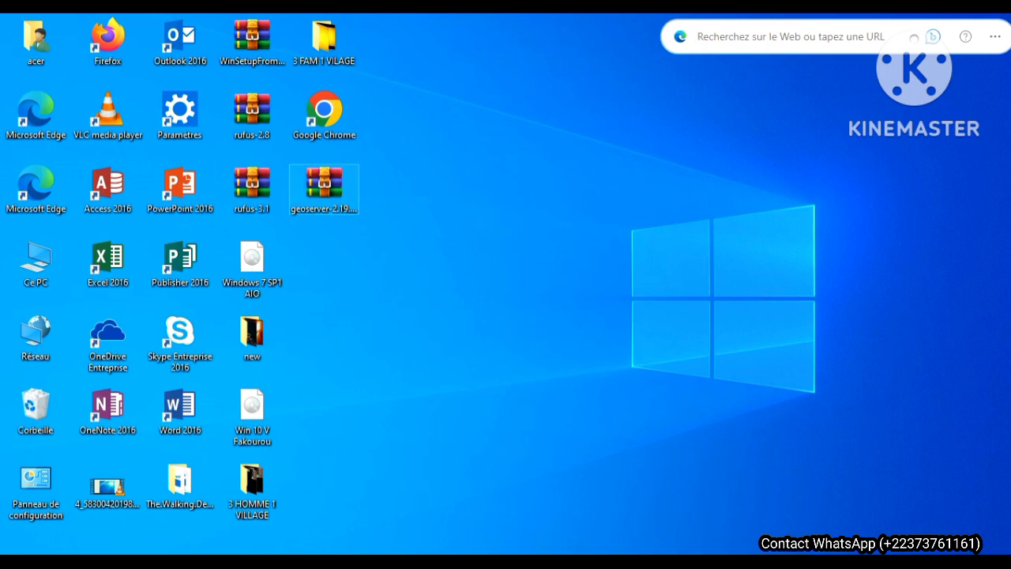
Cut the geoserver-2.19.1-bin archive from the desktop
{"action": "left_click", "coordinate": [334, 204]}
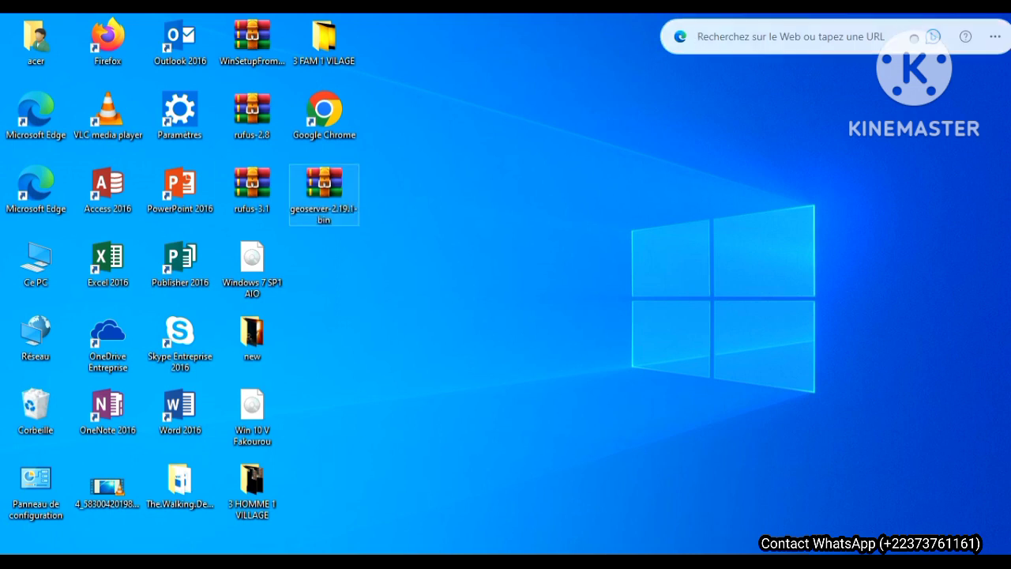
{"action": "right_click", "coordinate": [334, 204]}
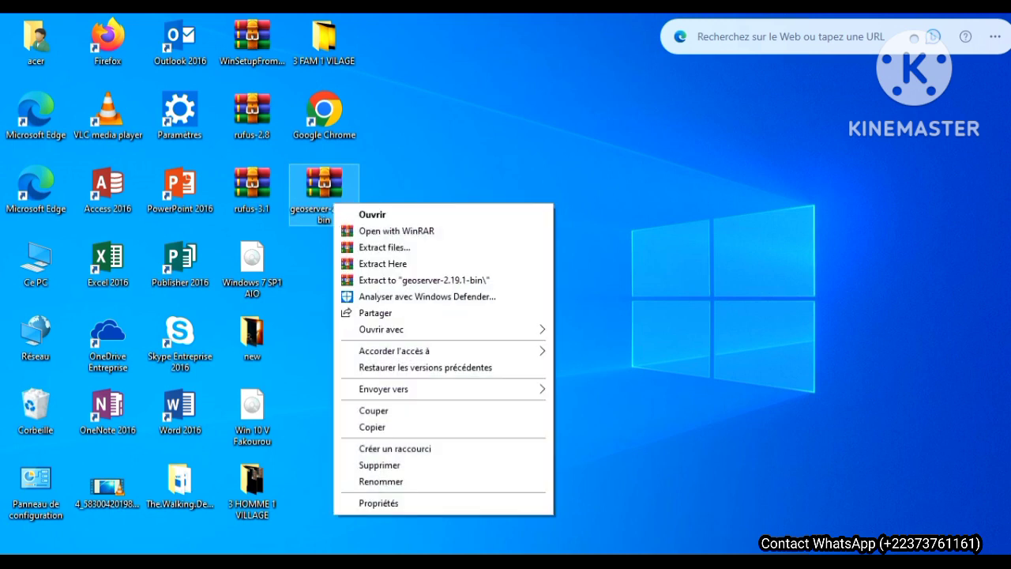
{"action": "left_click", "coordinate": [374, 410]}
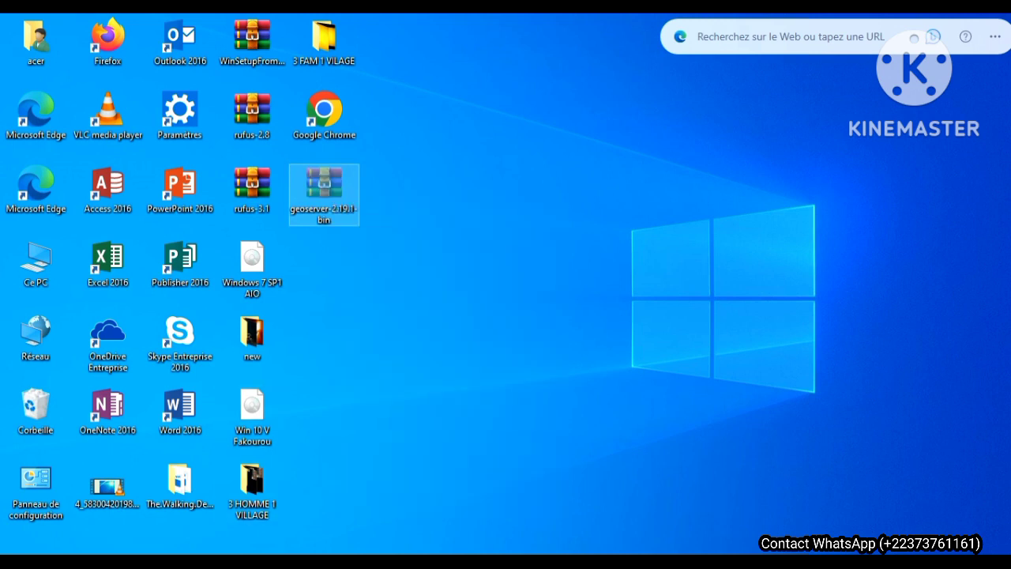
Create a new folder named geoserver at the root of Disque local (C:)
{"action": "left_click", "coordinate": [180, 482]}
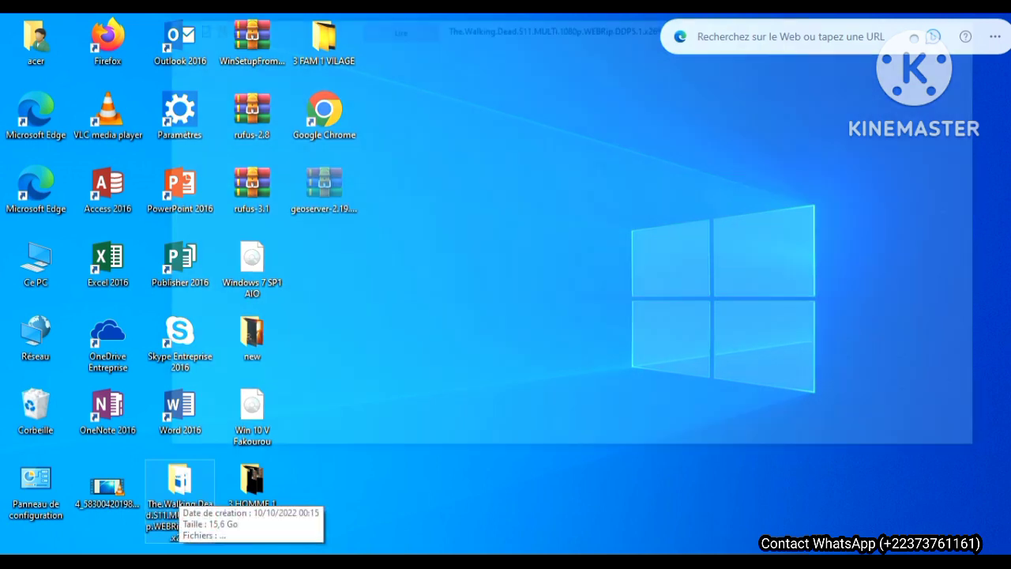
{"action": "double_click", "coordinate": [180, 482]}
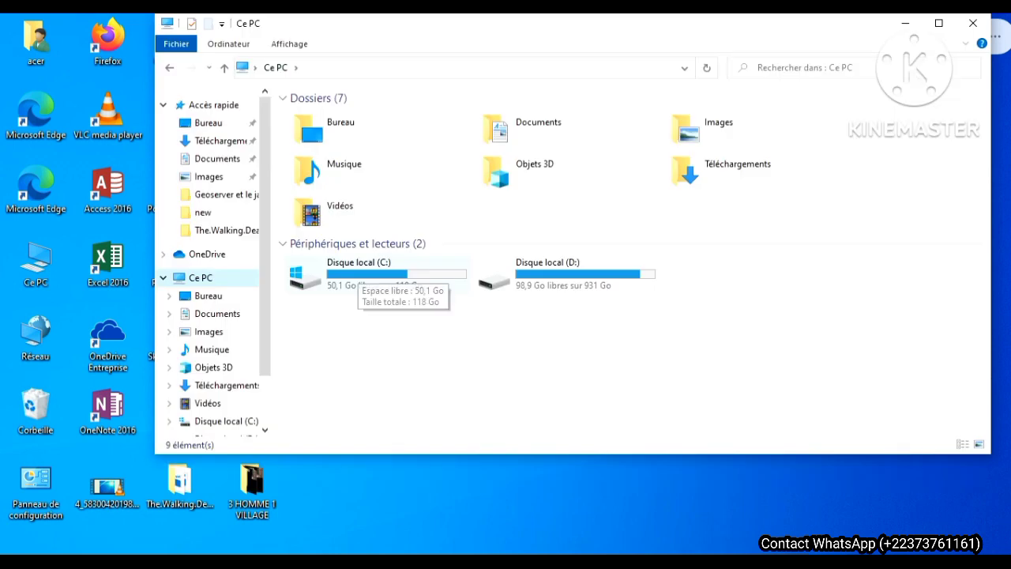
{"action": "double_click", "coordinate": [379, 272]}
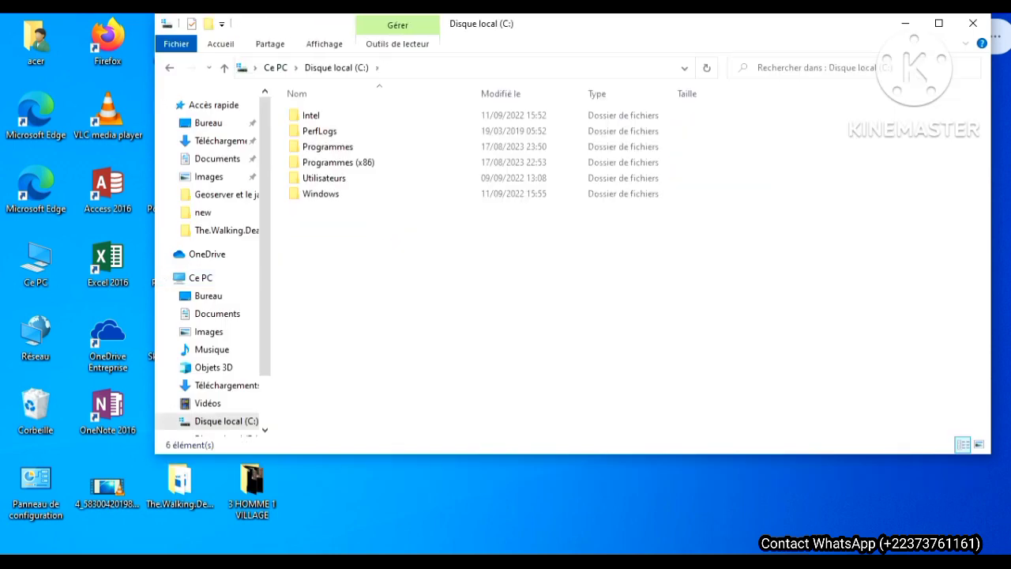
{"action": "right_click", "coordinate": [358, 270]}
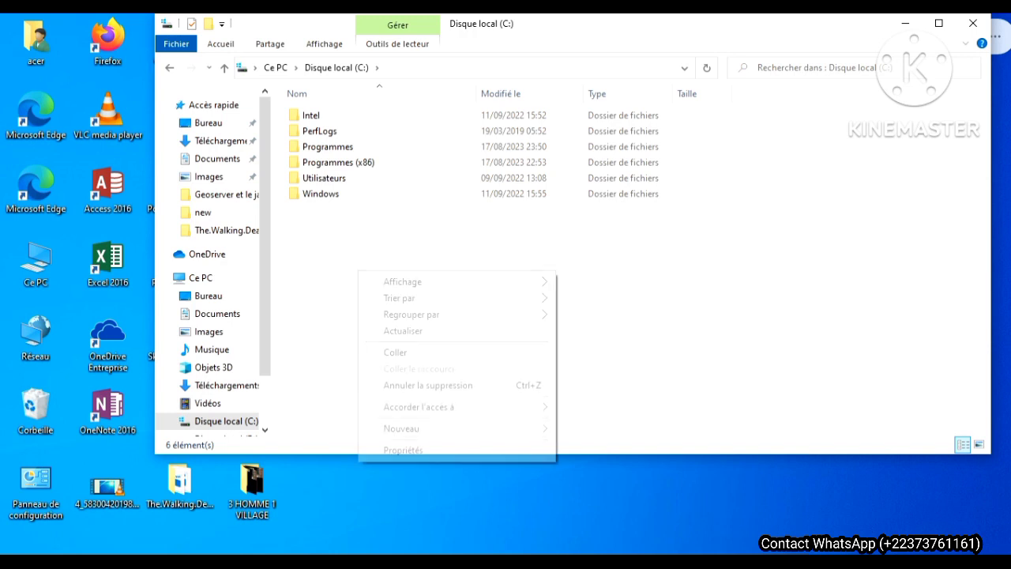
{"action": "mouse_move", "coordinate": [442, 428]}
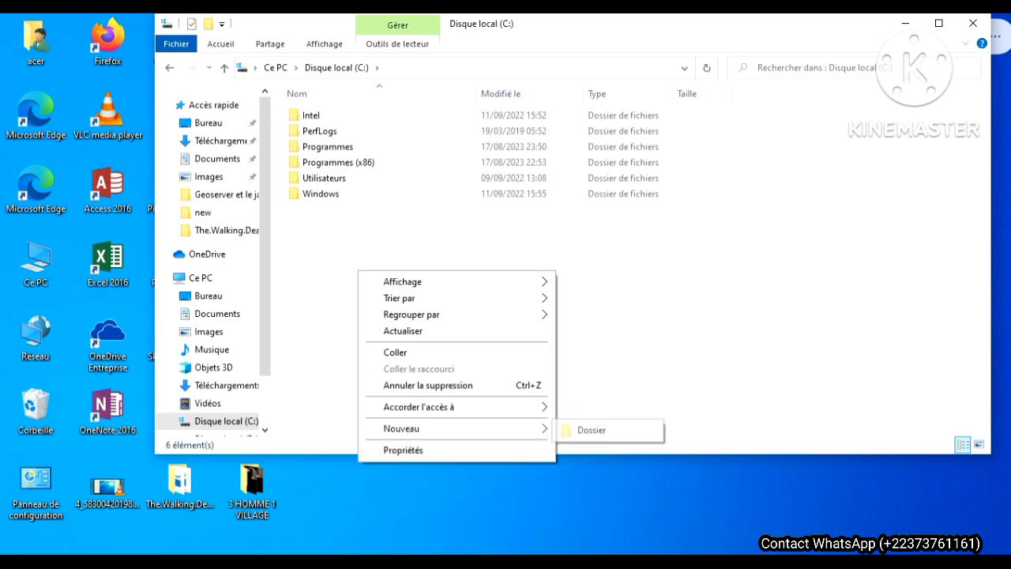
{"action": "left_click", "coordinate": [591, 430]}
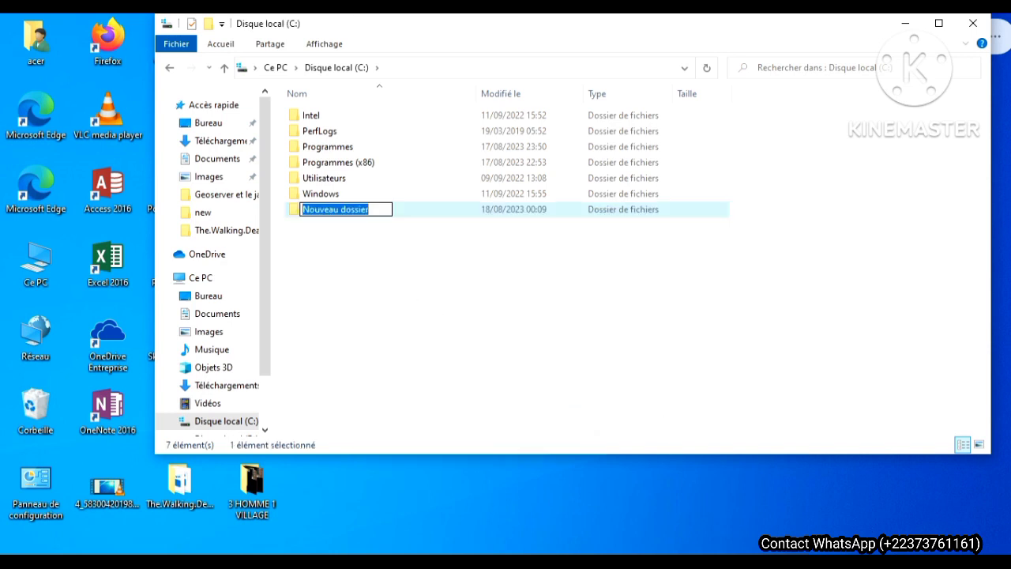
{"action": "type", "text": "geo"}
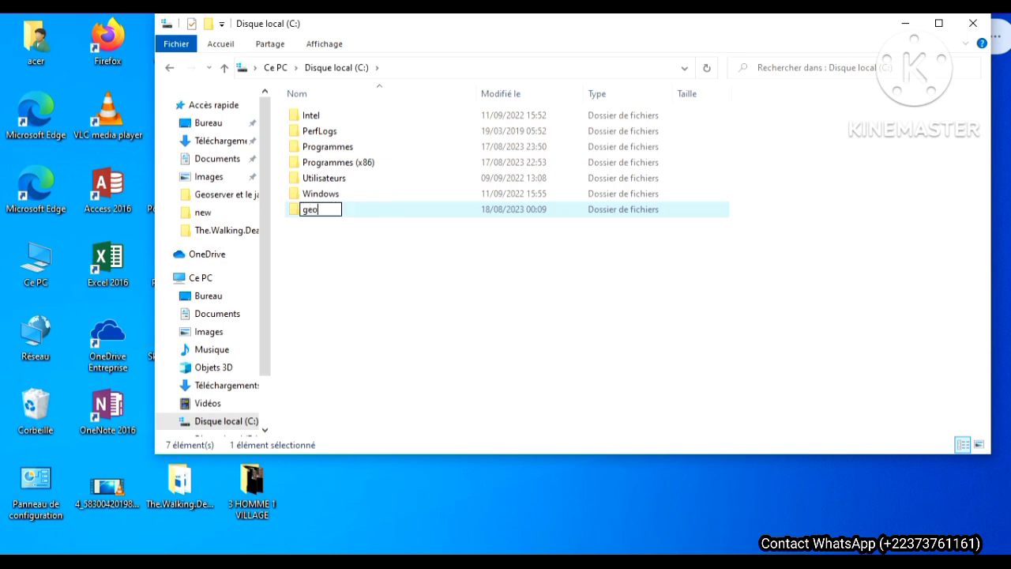
{"action": "type", "text": "server"}
{"action": "key", "text": "Return"}
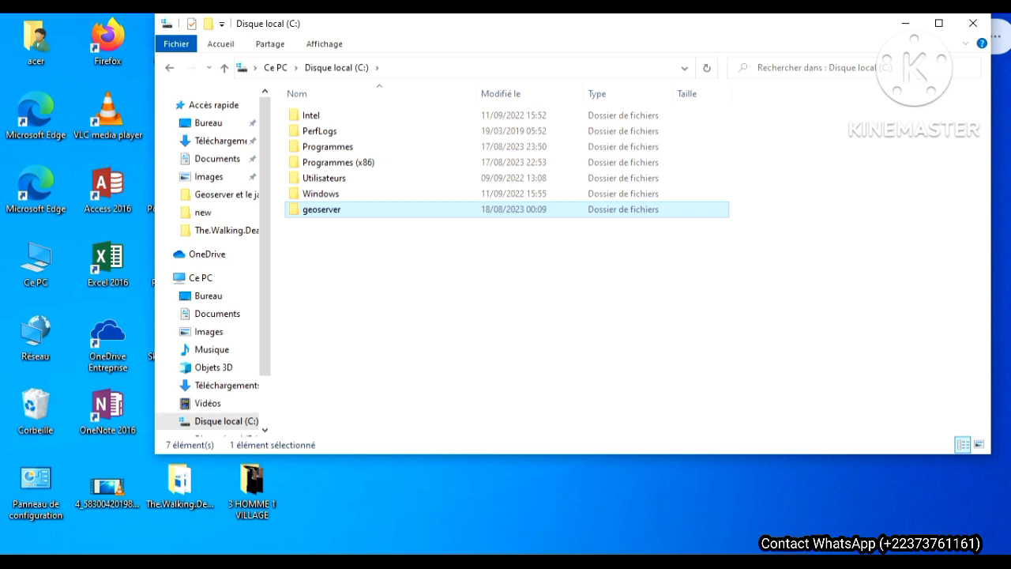
Paste the cut geoserver-2.19.1-bin archive into the new geoserver folder
{"action": "key", "text": "Return"}
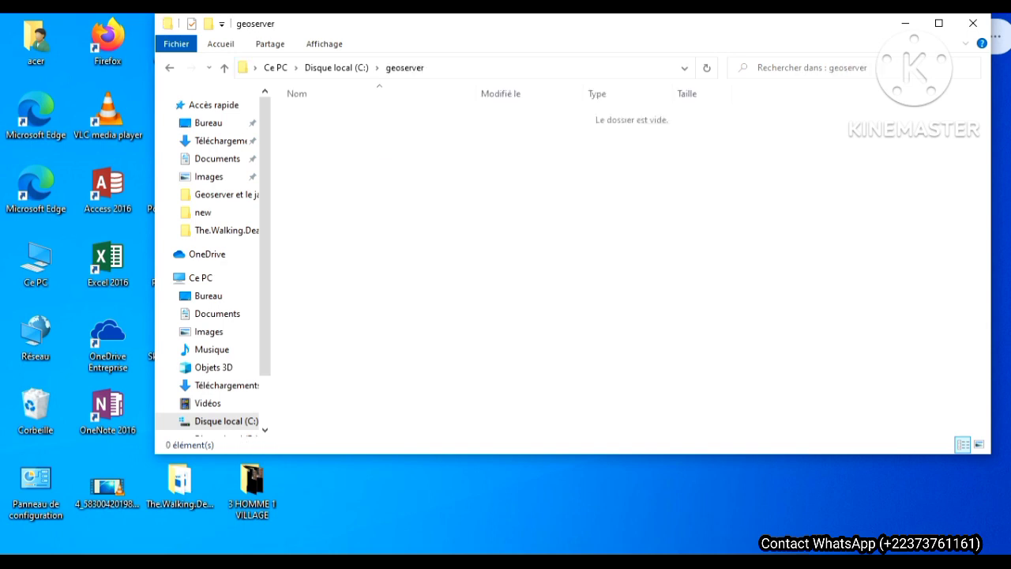
{"action": "key", "text": "shift+F10"}
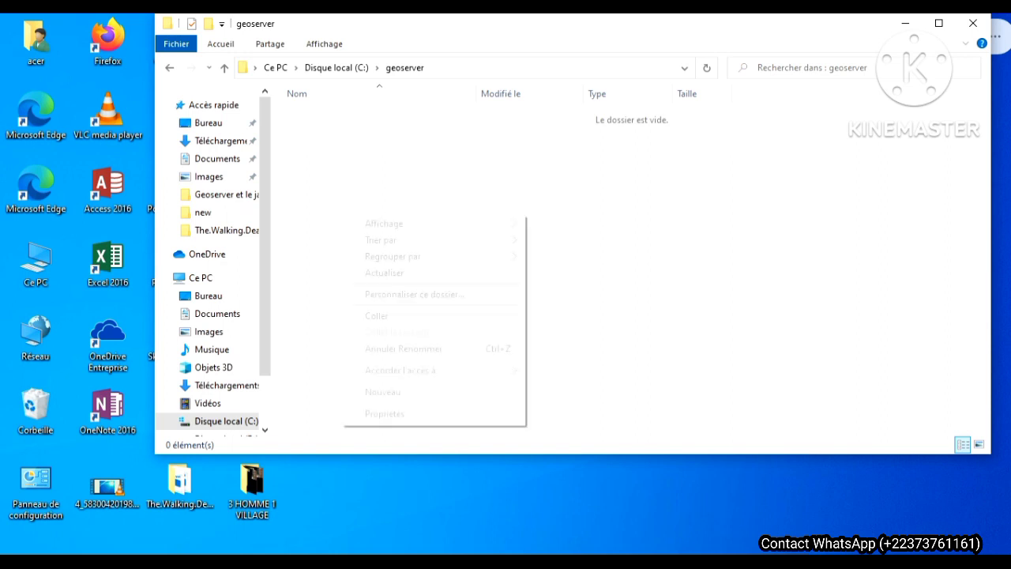
{"action": "key", "text": "ctrl+v"}
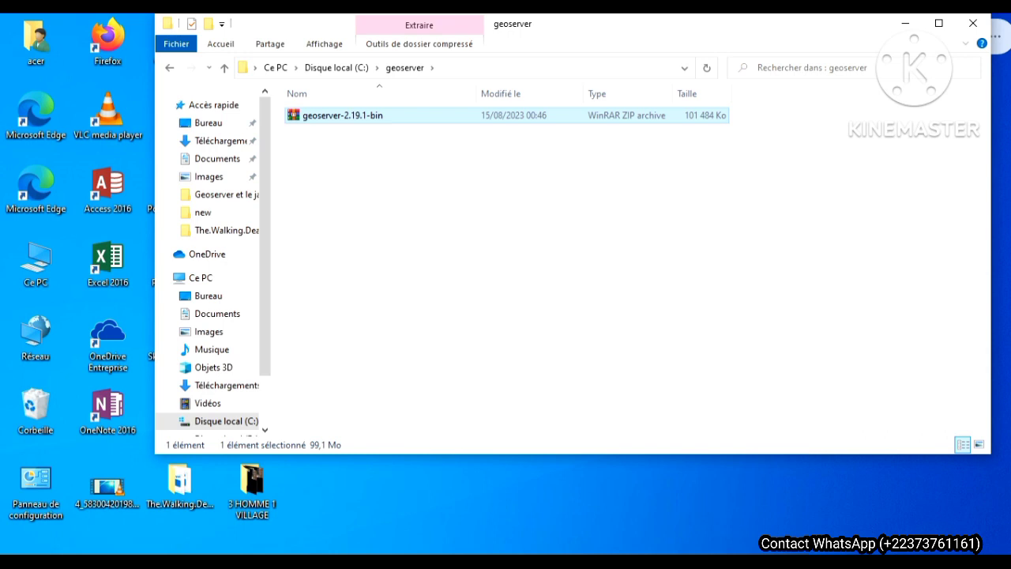
Extract the geoserver-2.19.1-bin archive directly into the geoserver folder and minimize the window
{"action": "right_click", "coordinate": [333, 116]}
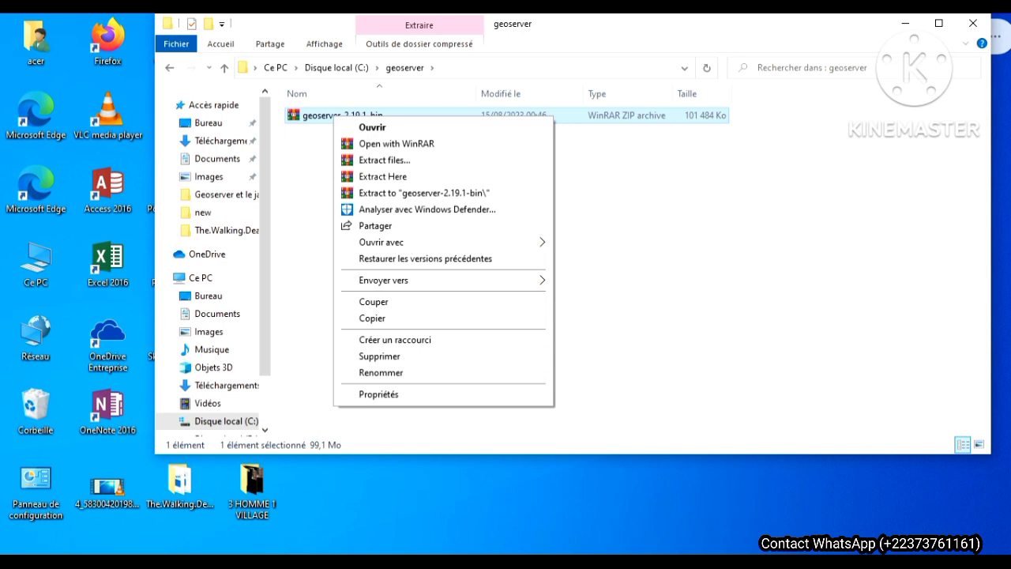
{"action": "left_click", "coordinate": [382, 176]}
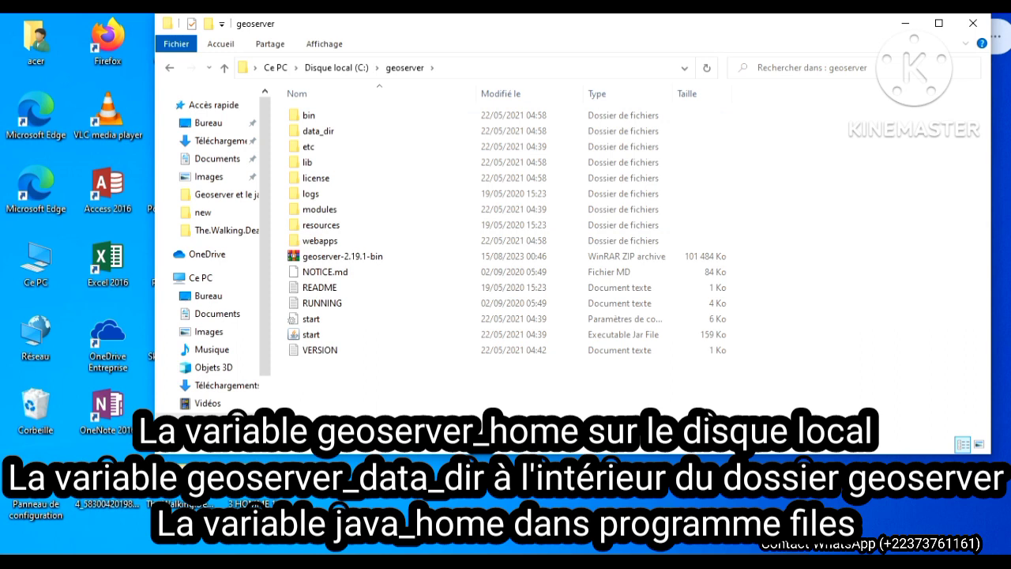
{"action": "left_click", "coordinate": [904, 23]}
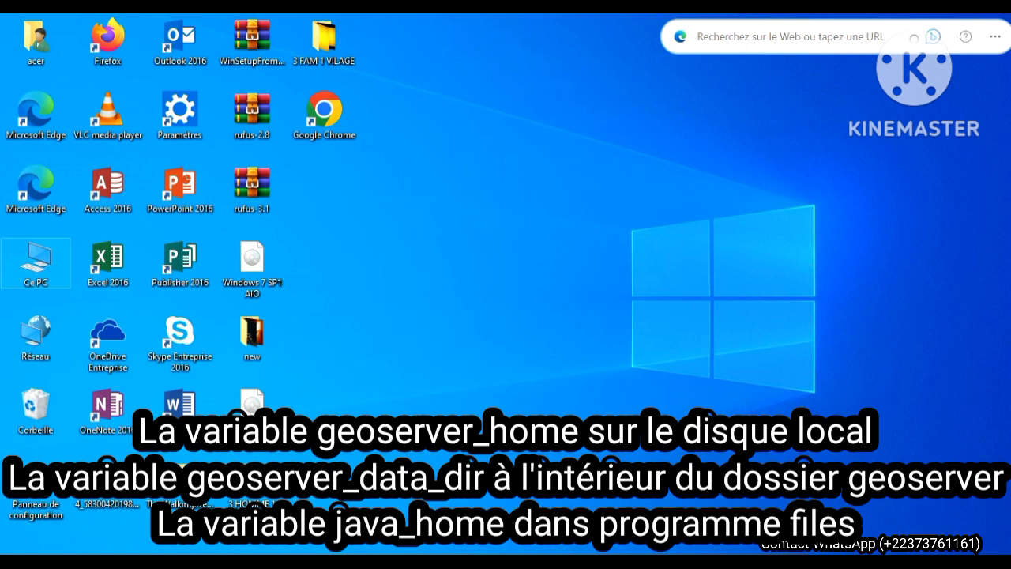
Open the environment variables from the advanced system settings of Ce PC
{"action": "left_click", "coordinate": [697, 36]}
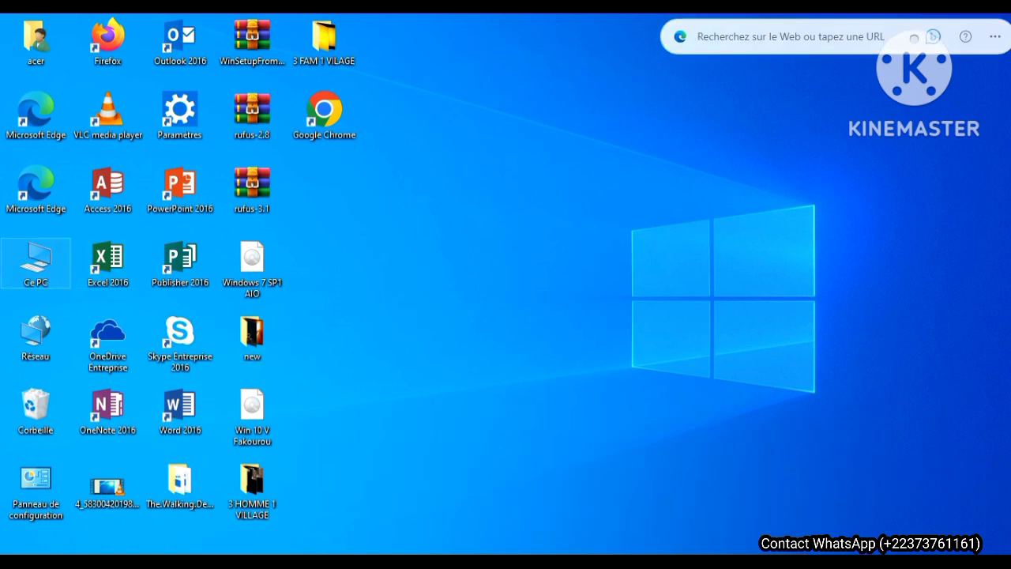
{"action": "double_click", "coordinate": [35, 264]}
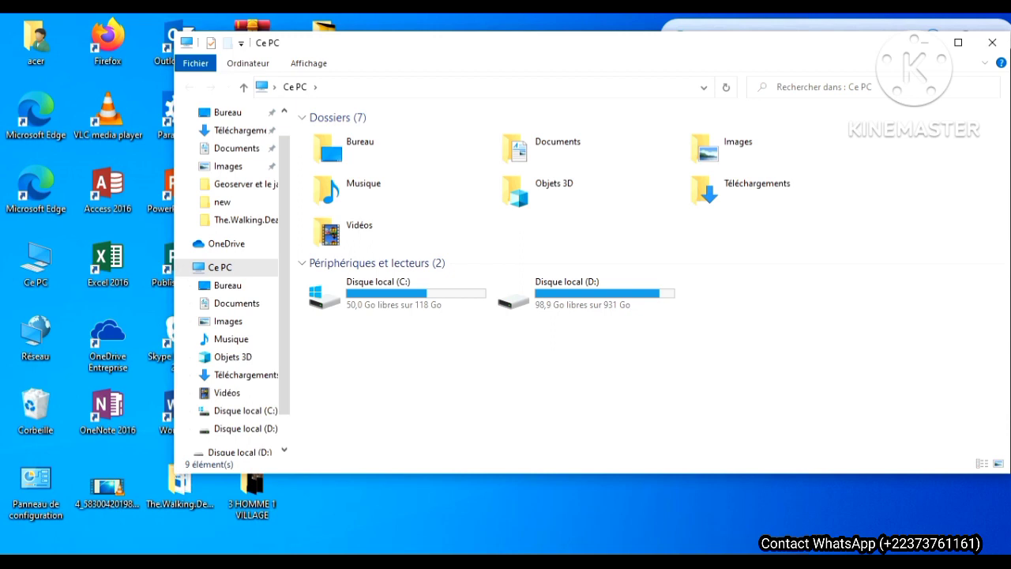
{"action": "right_click", "coordinate": [541, 378]}
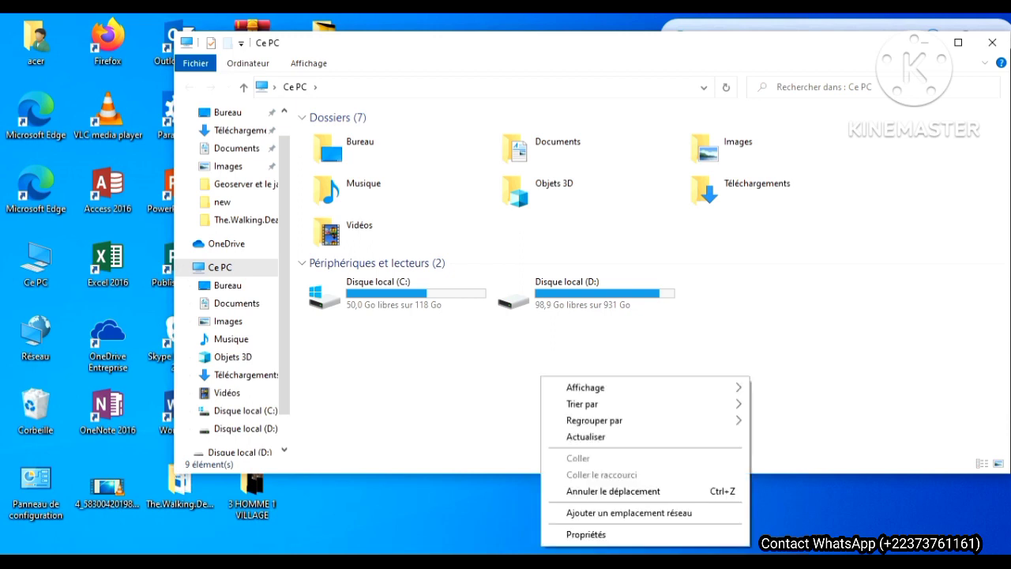
{"action": "key", "text": "Escape"}
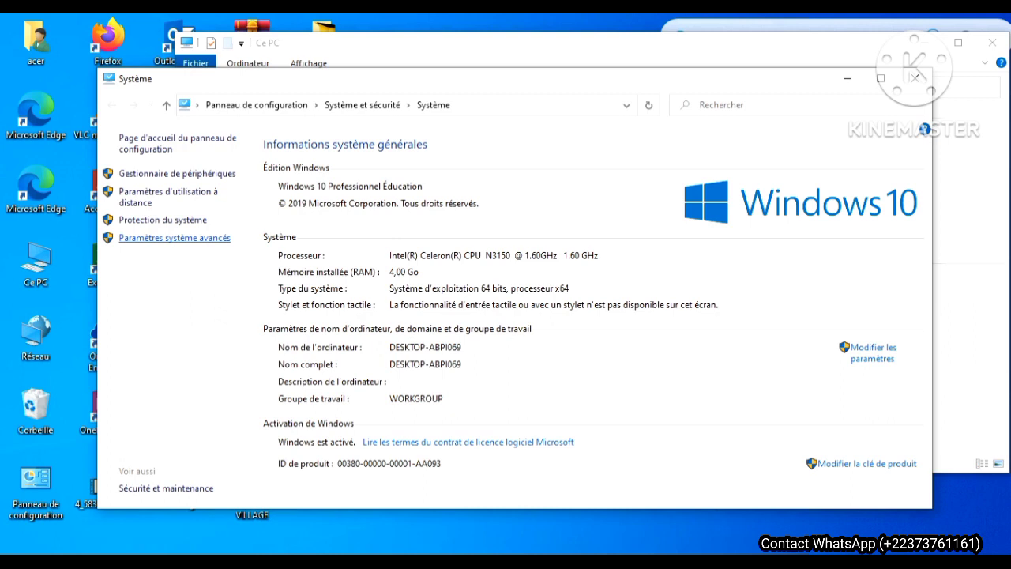
{"action": "left_click", "coordinate": [175, 238]}
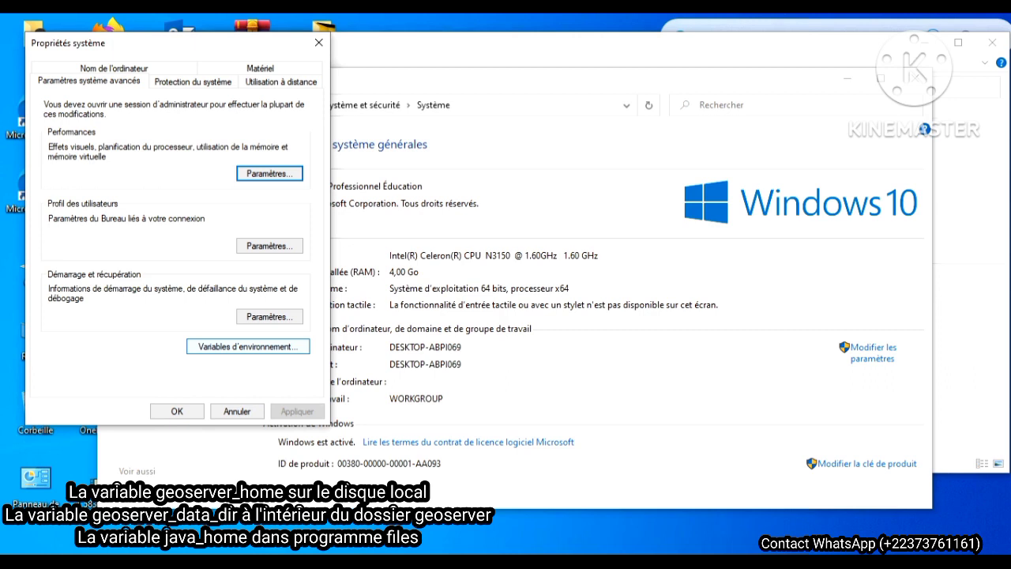
{"action": "left_click", "coordinate": [248, 345]}
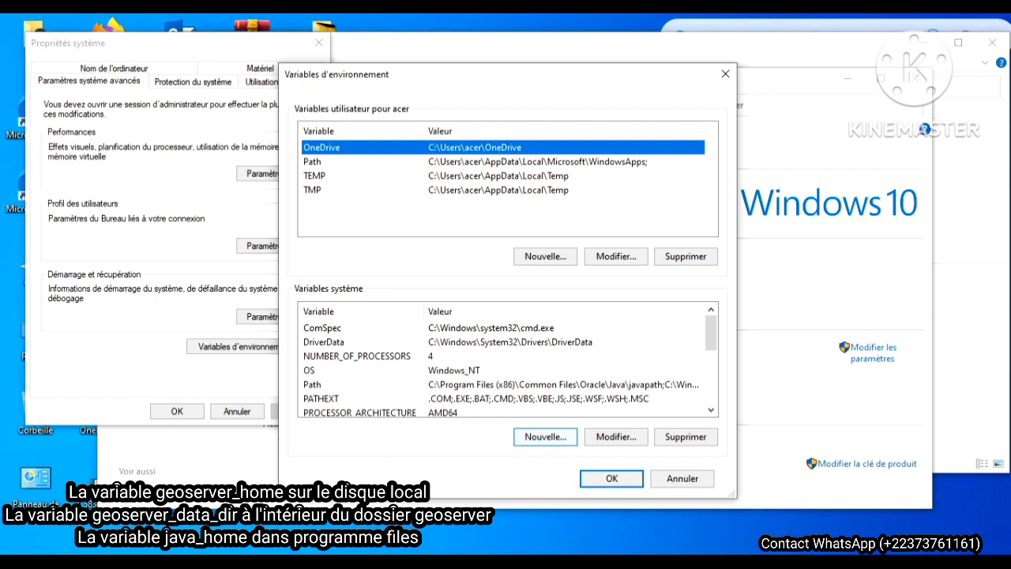
Create a system variable named geoserver_home, using the copied path of the geoserver folder, C:\geoserver, as its value
{"action": "left_click", "coordinate": [545, 436]}
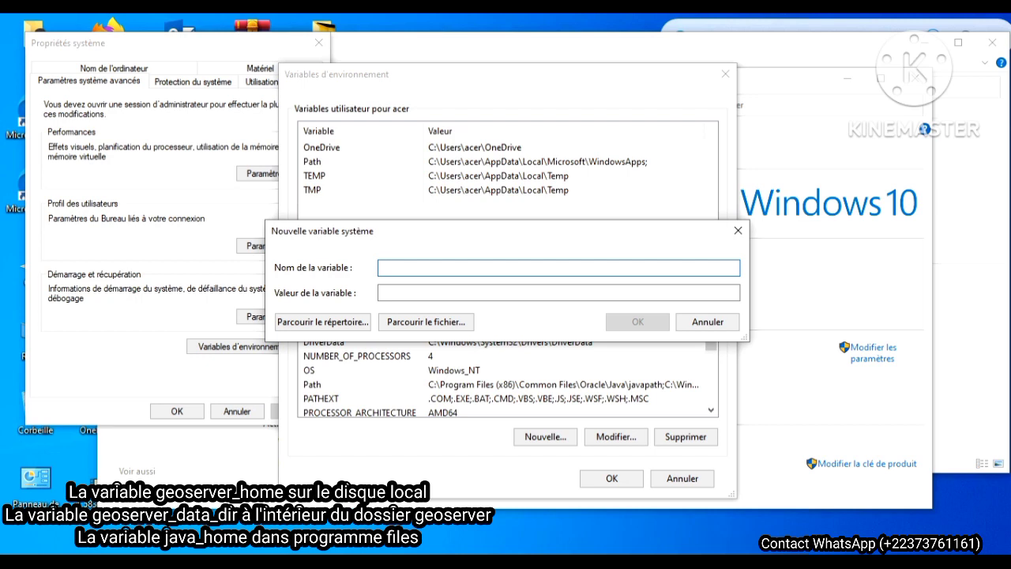
{"action": "type", "text": "geoserver_home"}
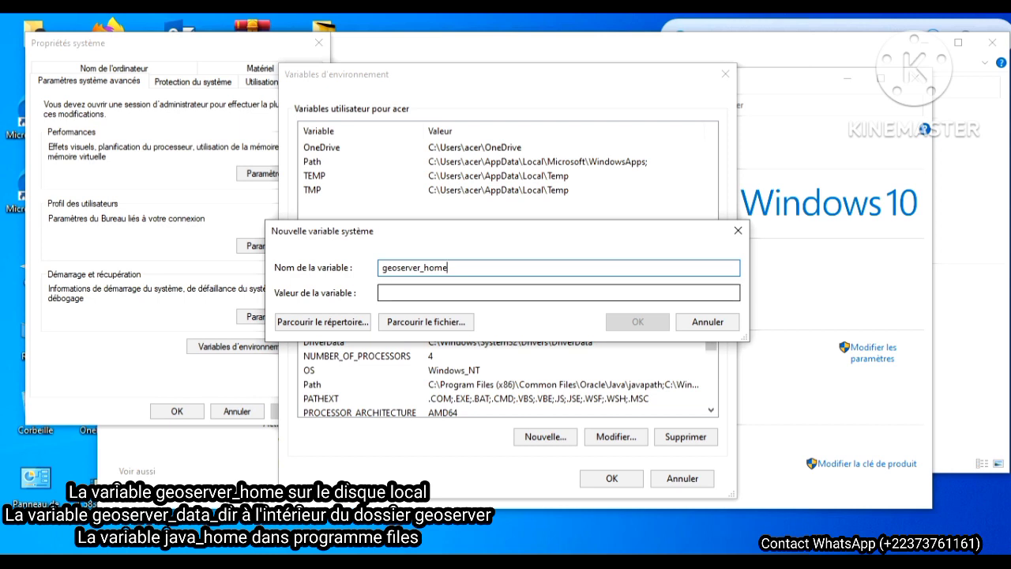
{"action": "left_click", "coordinate": [241, 562]}
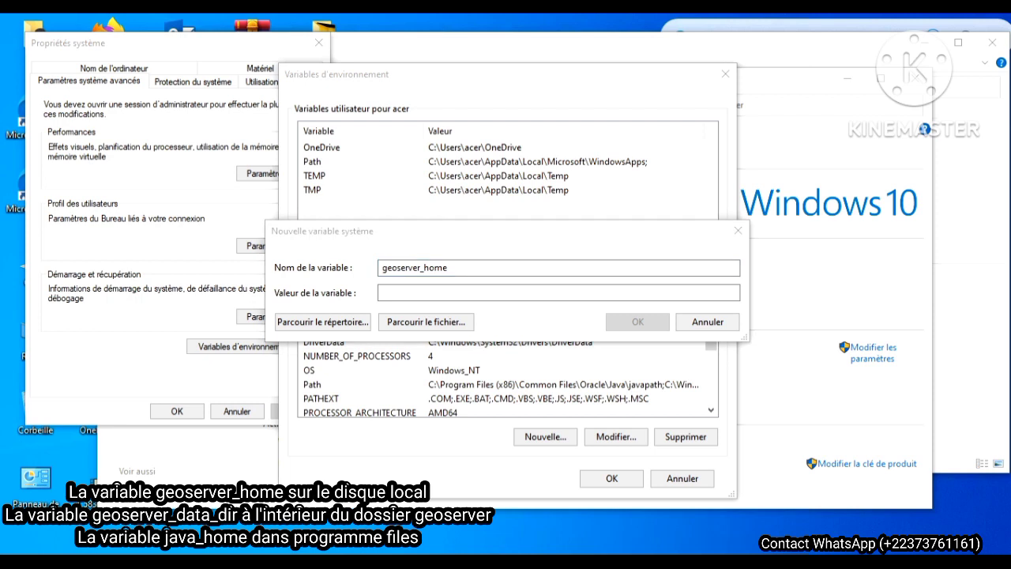
{"action": "left_click", "coordinate": [241, 505]}
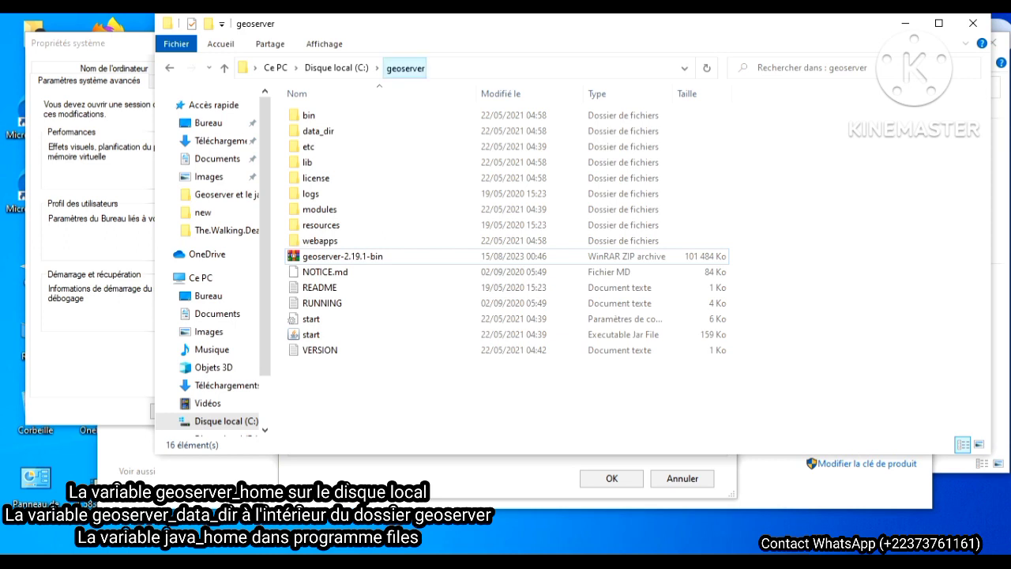
{"action": "key", "text": "alt+d"}
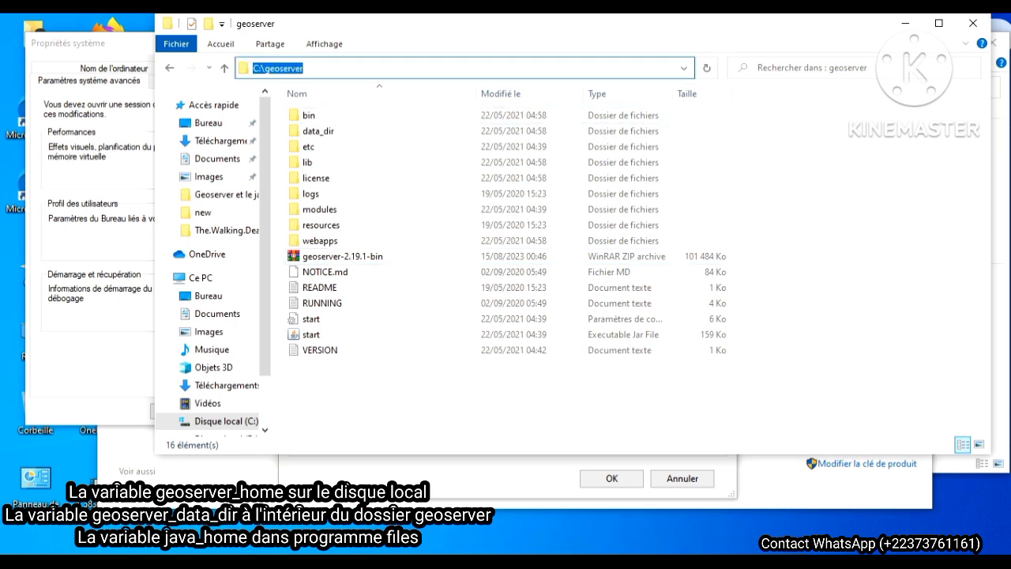
{"action": "key", "text": "shift+F10"}
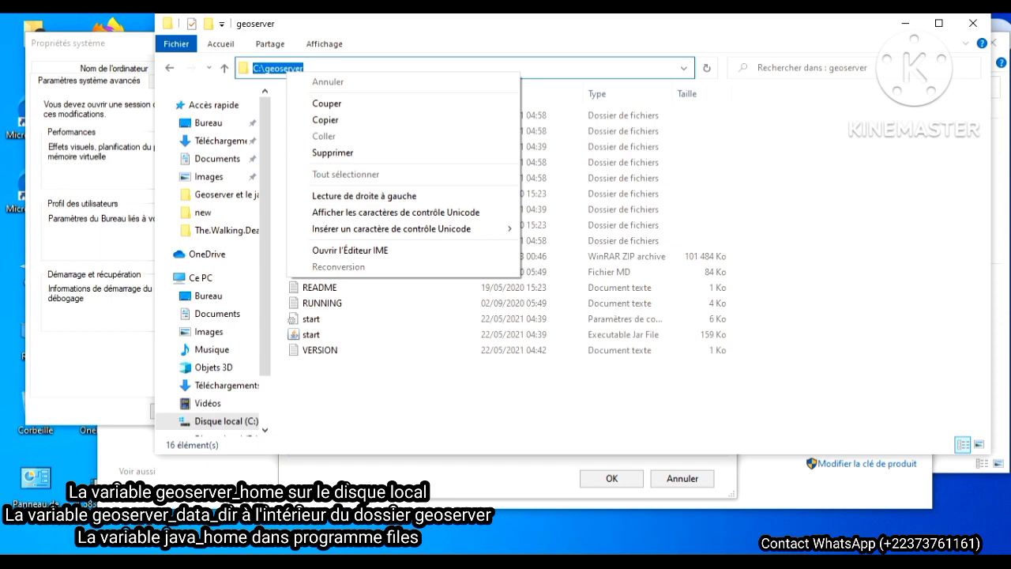
{"action": "key", "text": "Return"}
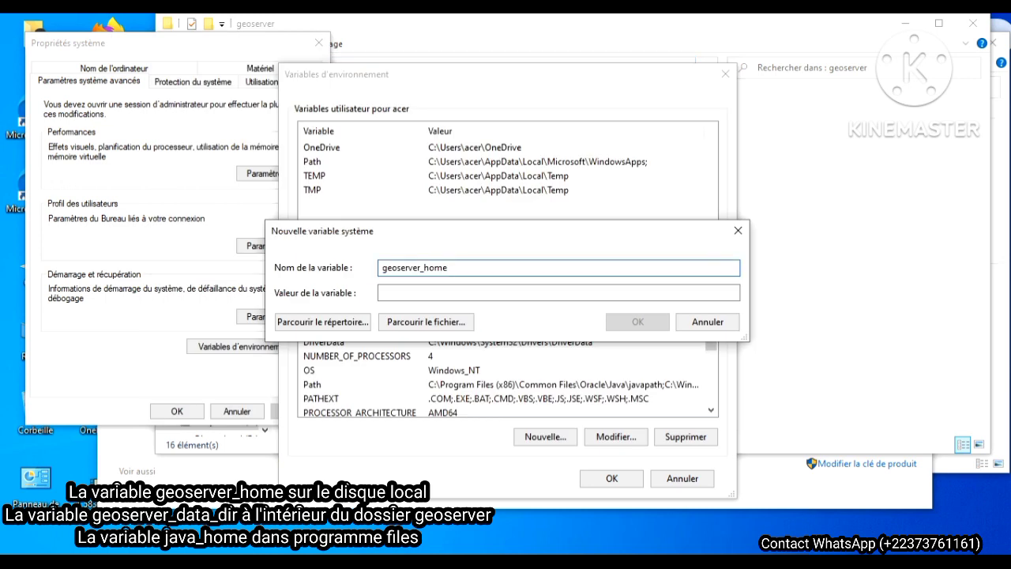
{"action": "left_click", "coordinate": [387, 292]}
{"action": "right_click", "coordinate": [387, 292]}
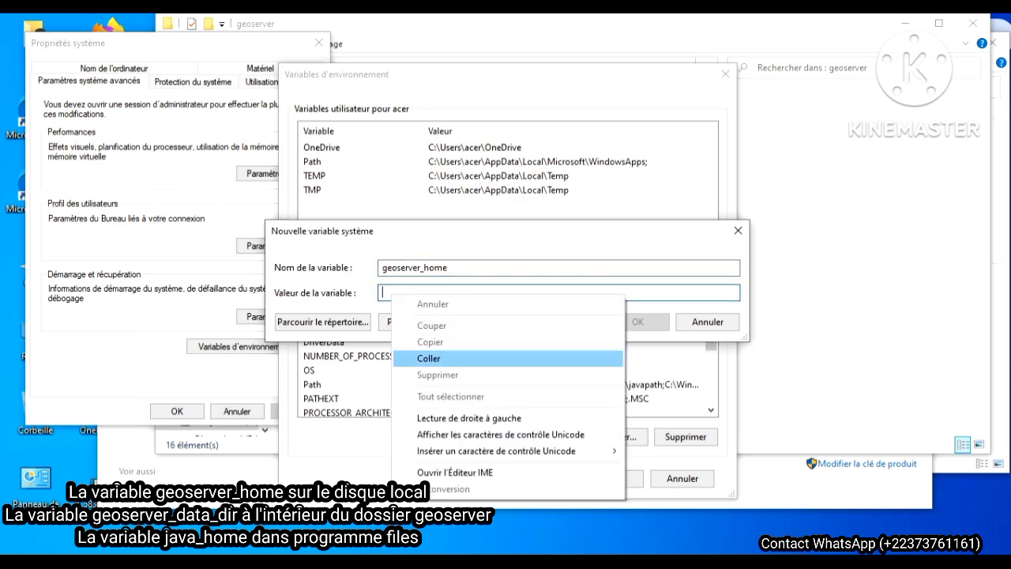
{"action": "left_click", "coordinate": [418, 359]}
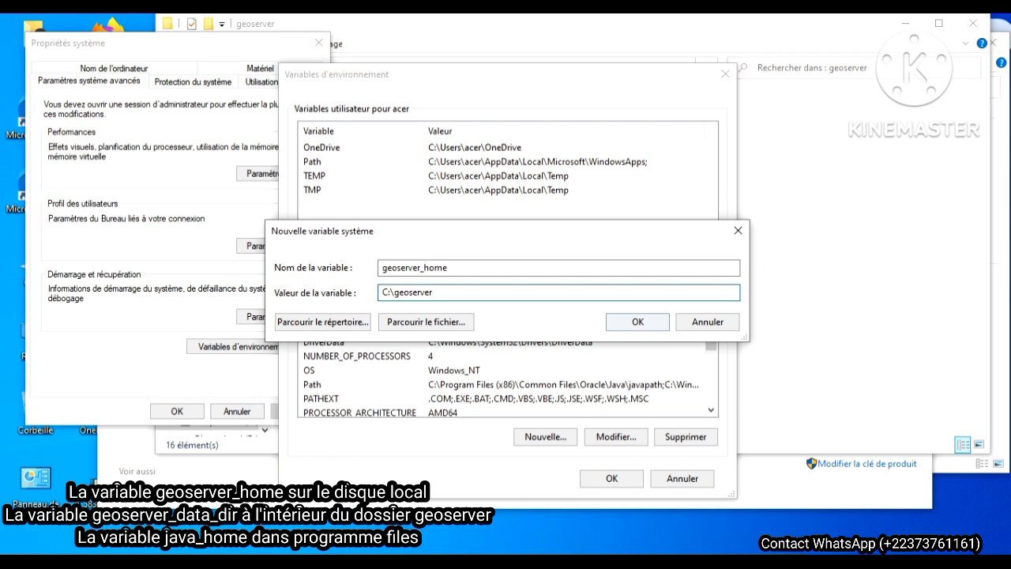
{"action": "left_click", "coordinate": [637, 321]}
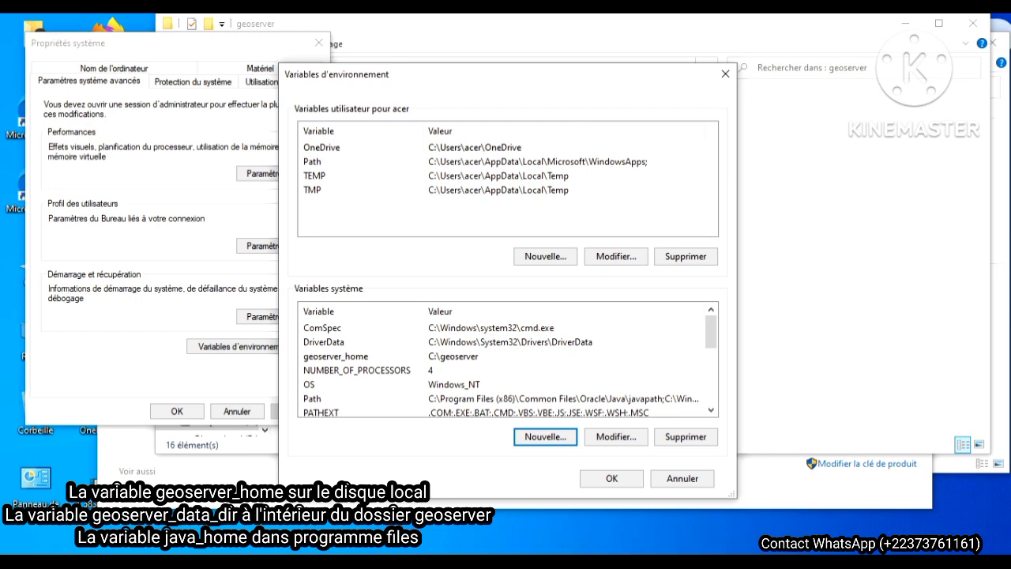
Create a system variable named geoserver_data_dir, using the copied path of the data_dir folder, C:\geoserver\data_dir, as its value
{"action": "left_click", "coordinate": [545, 436]}
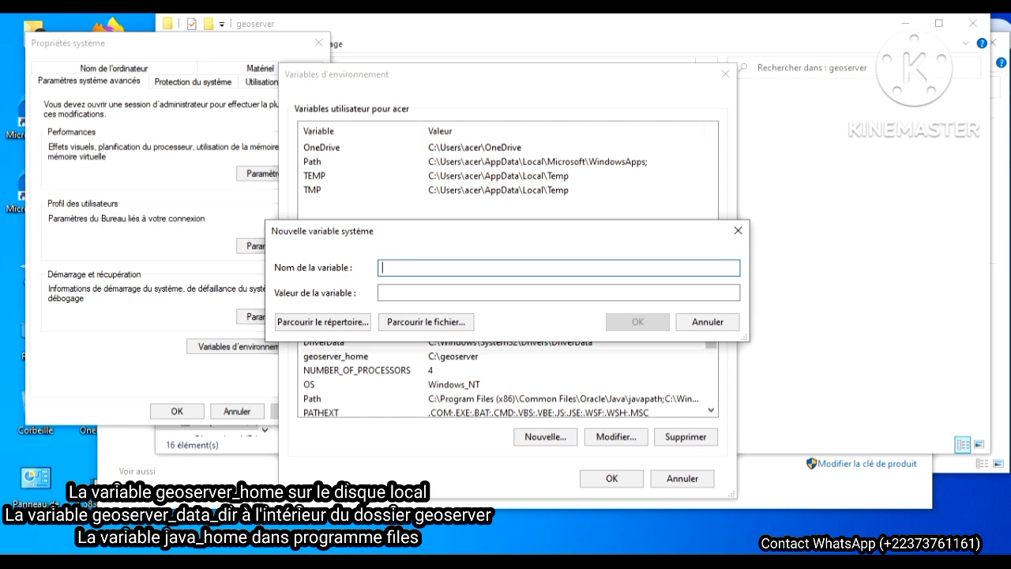
{"action": "type", "text": "geoserver_data_dir"}
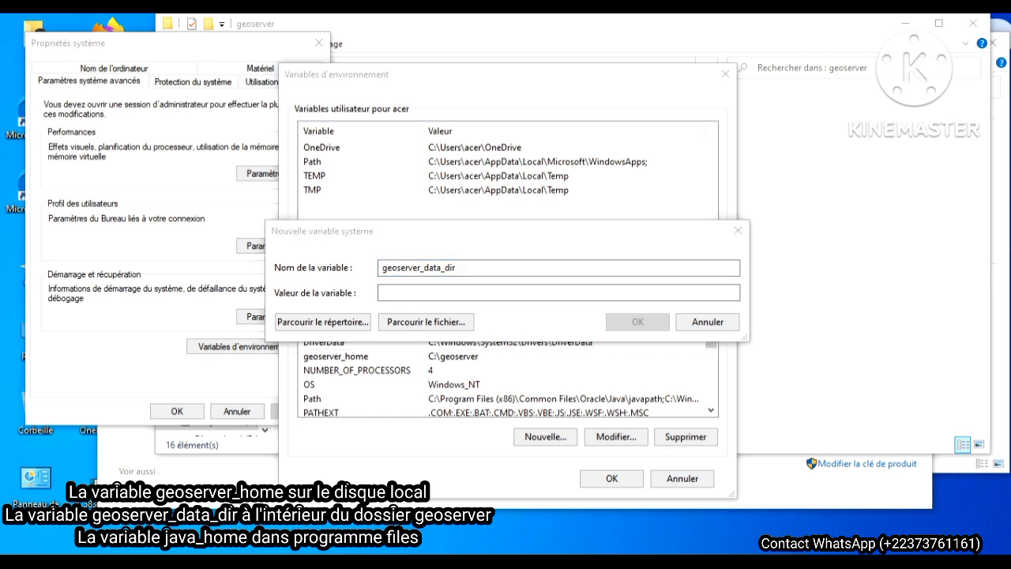
{"action": "left_click", "coordinate": [236, 509]}
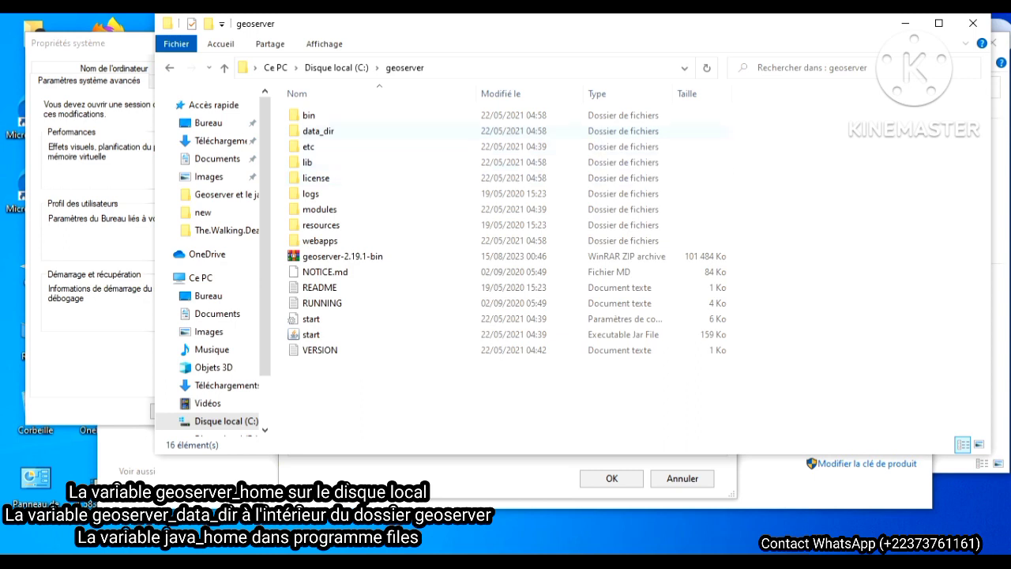
{"action": "double_click", "coordinate": [318, 130]}
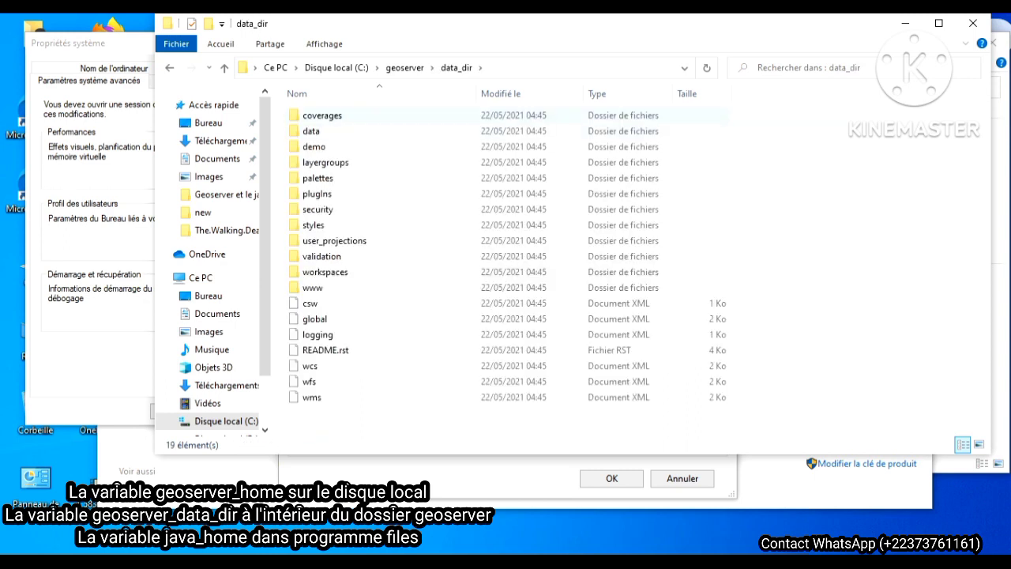
{"action": "left_click", "coordinate": [553, 68]}
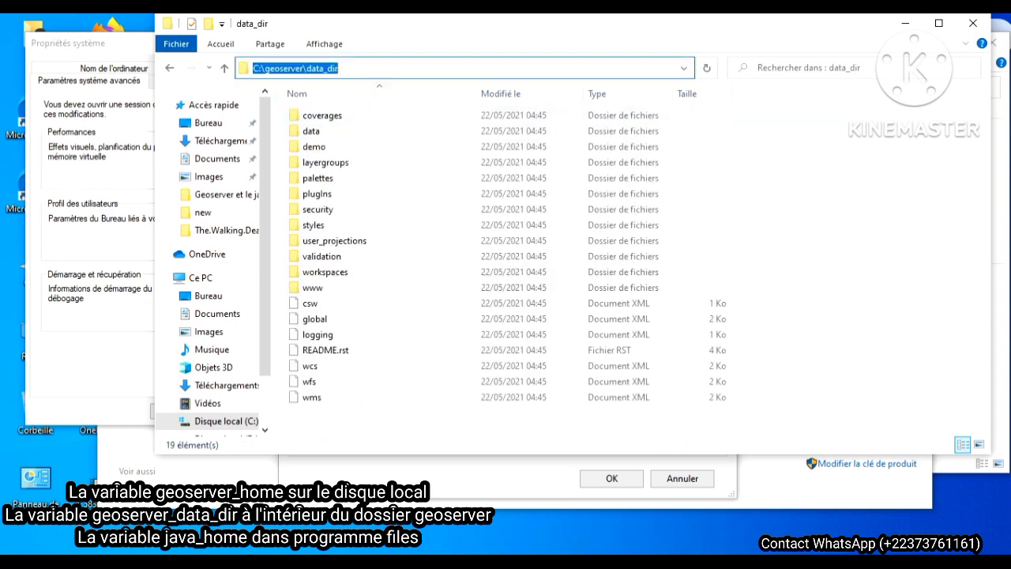
{"action": "right_click", "coordinate": [317, 72]}
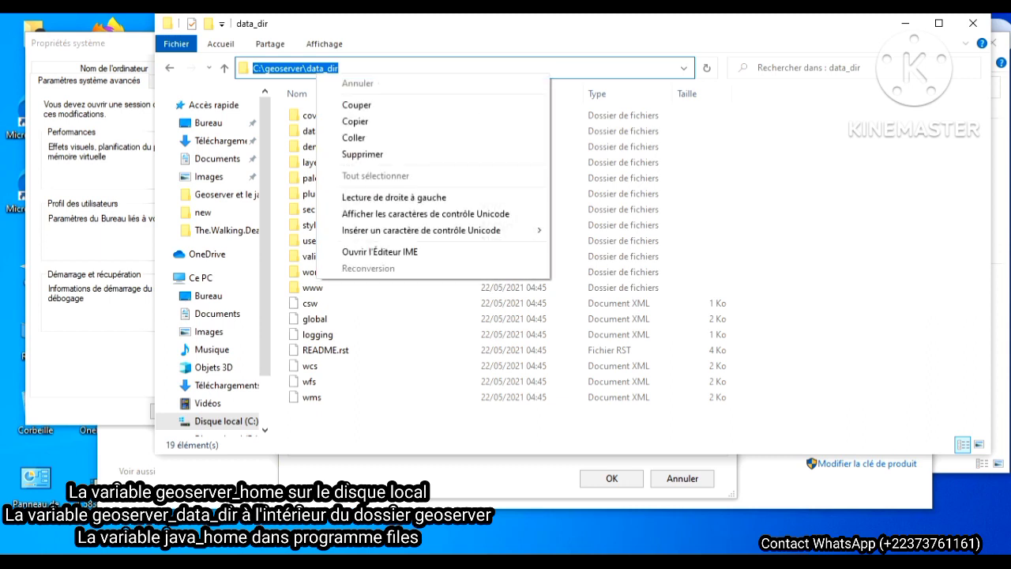
{"action": "left_click", "coordinate": [355, 121]}
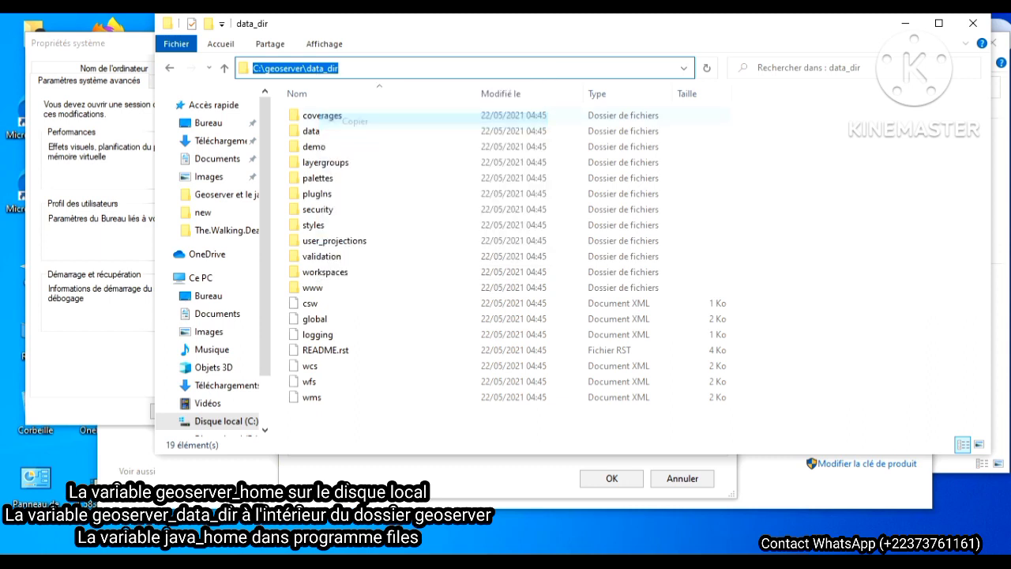
{"action": "key", "text": "Escape"}
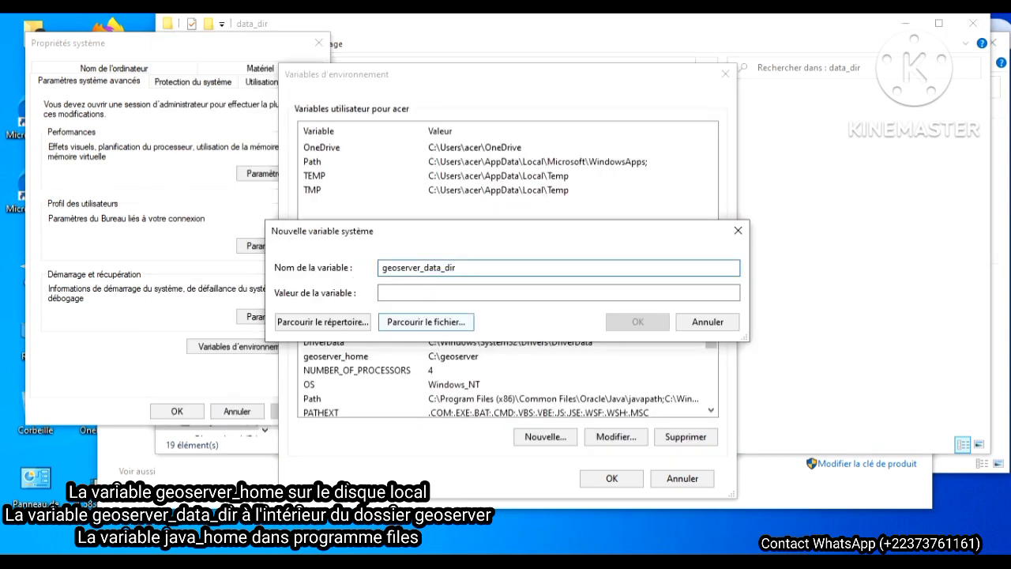
{"action": "left_click", "coordinate": [387, 292]}
{"action": "right_click", "coordinate": [387, 292]}
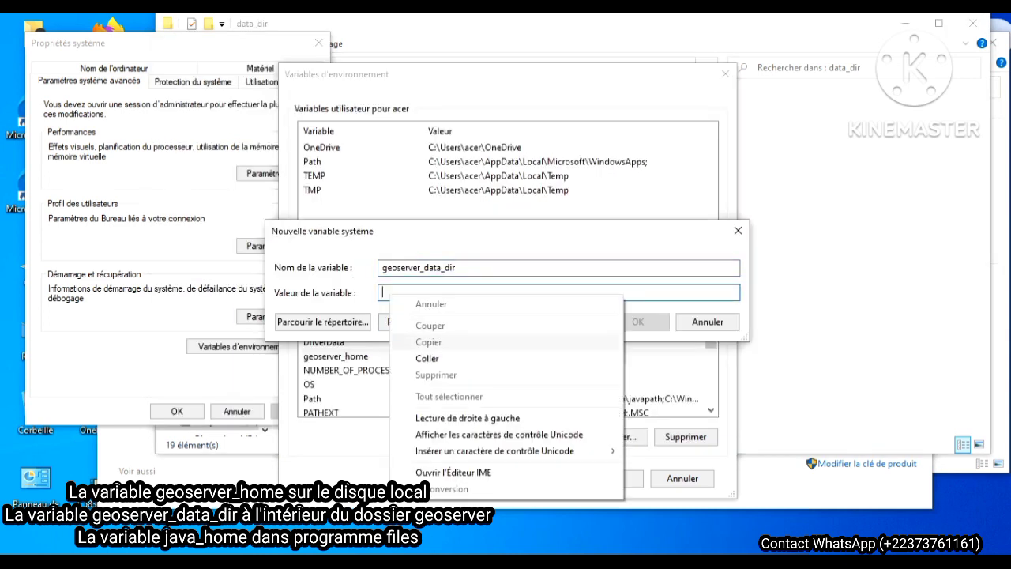
{"action": "left_click", "coordinate": [427, 358]}
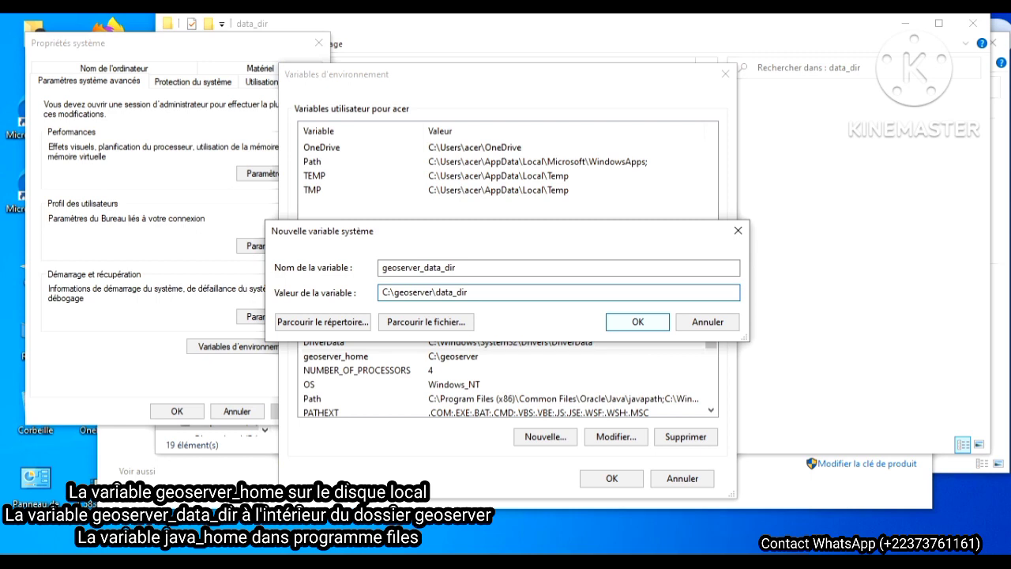
{"action": "left_click", "coordinate": [637, 321]}
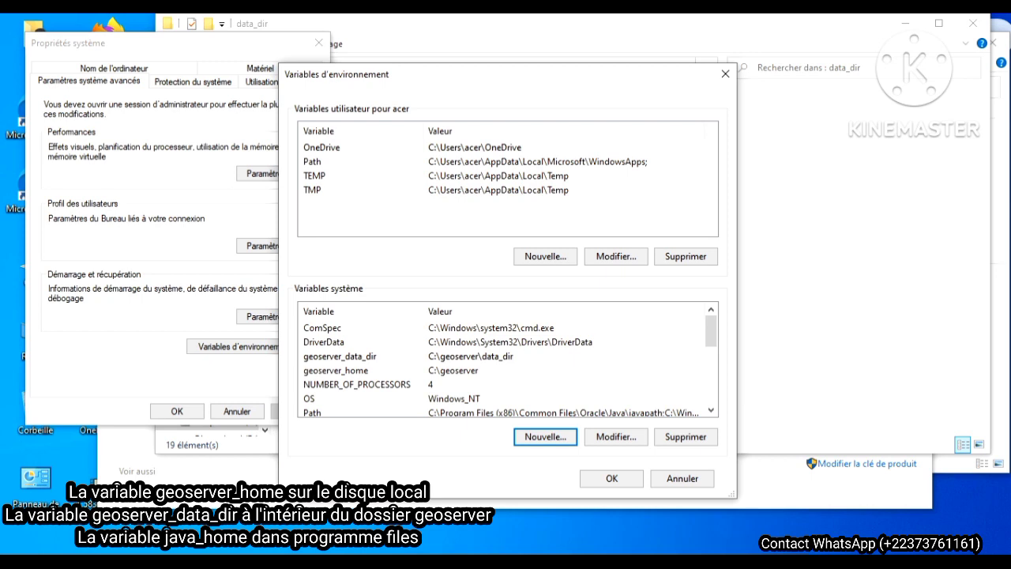
Create a system variable named java_home, using the copied path of the Java runtime folder, C:\Program Files\Java\jre-1.8, as its value
{"action": "left_click", "coordinate": [544, 436]}
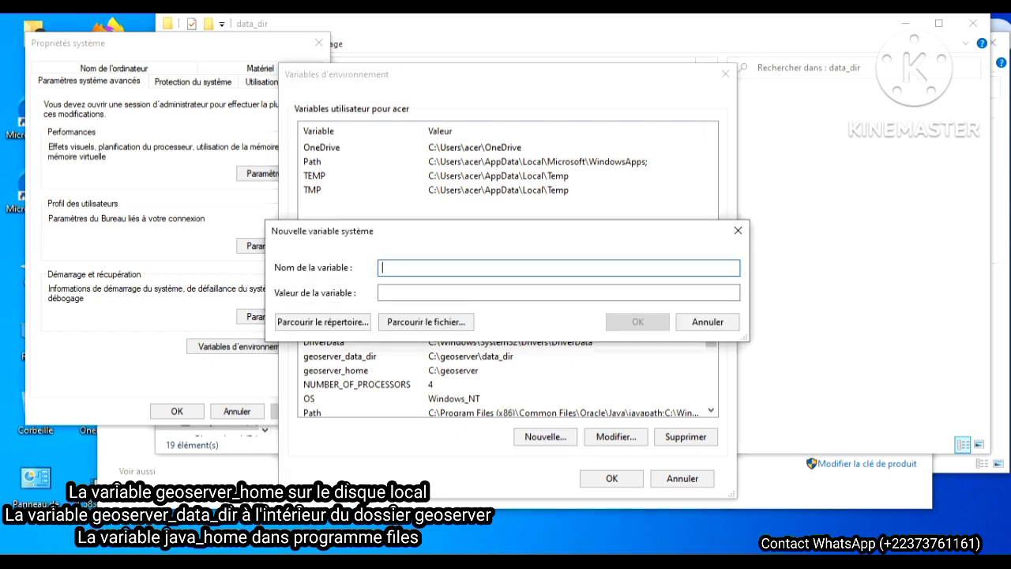
{"action": "type", "text": "java_home"}
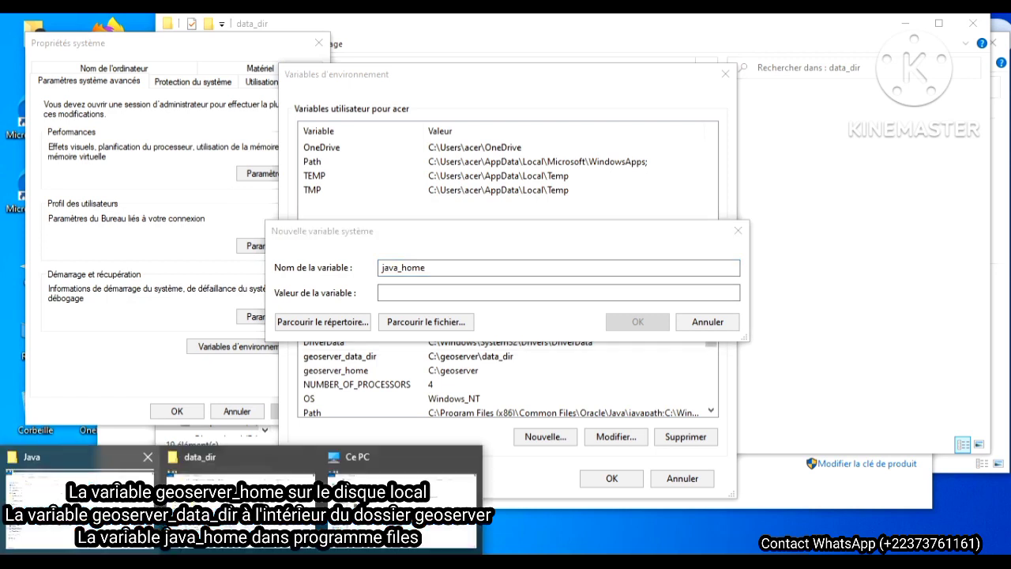
{"action": "left_click", "coordinate": [79, 505]}
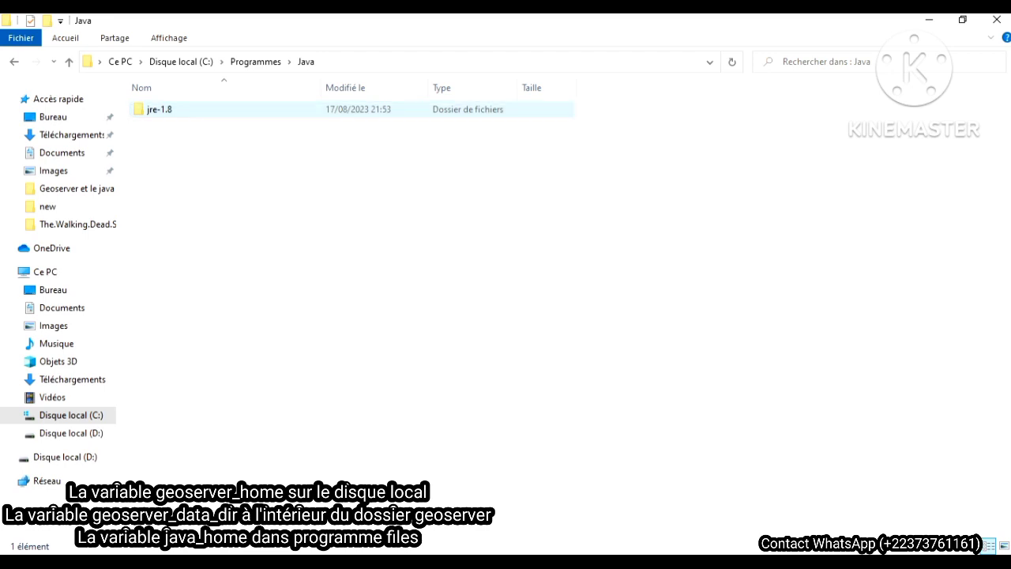
{"action": "double_click", "coordinate": [237, 109]}
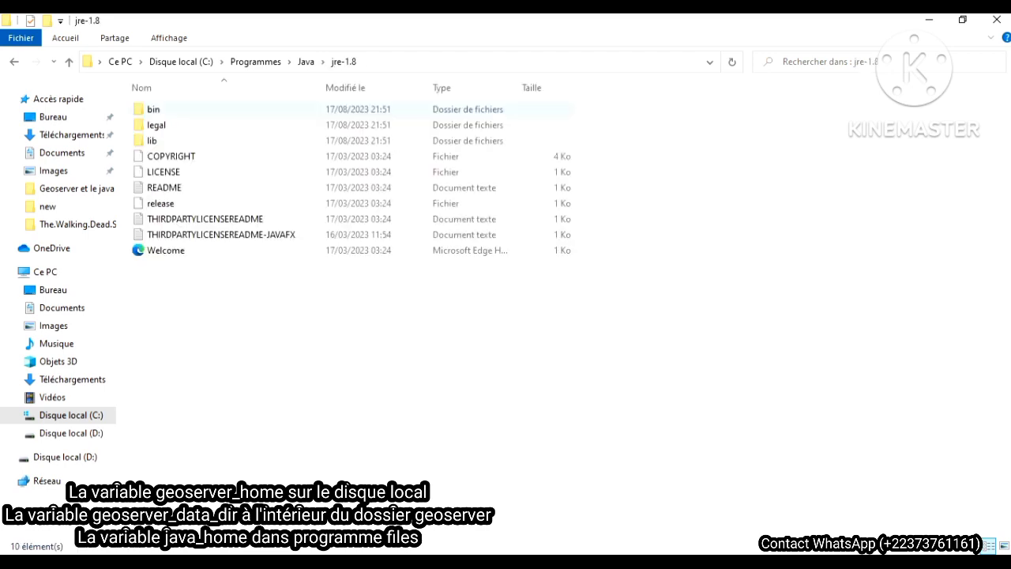
{"action": "left_click", "coordinate": [513, 62]}
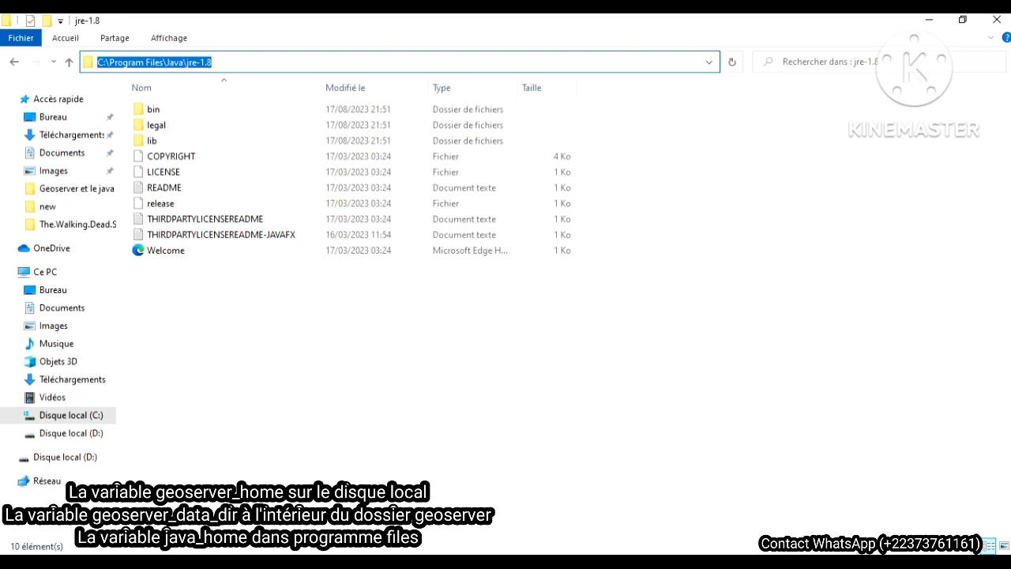
{"action": "right_click", "coordinate": [196, 63]}
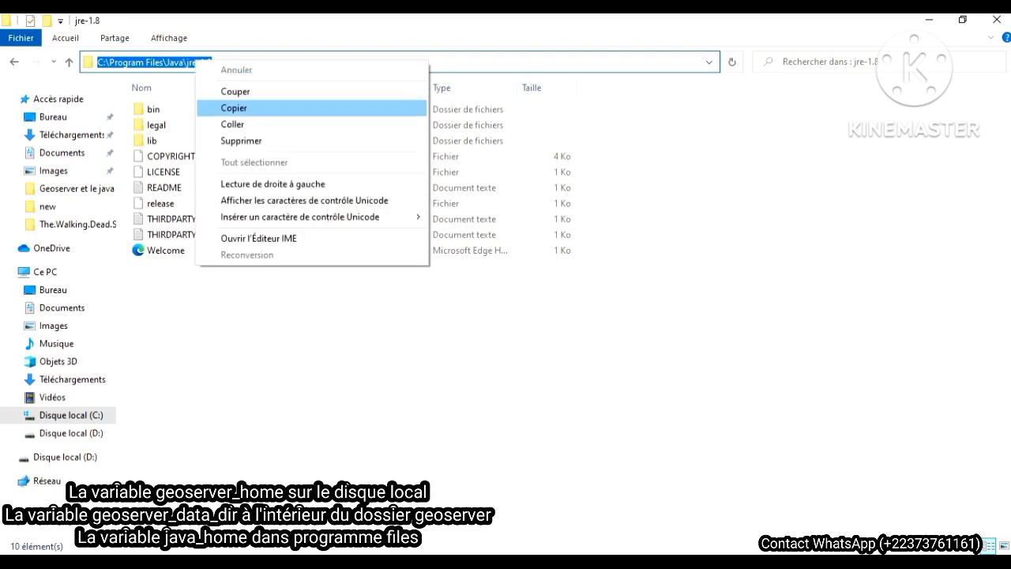
{"action": "left_click", "coordinate": [229, 108]}
{"action": "key", "text": "Escape"}
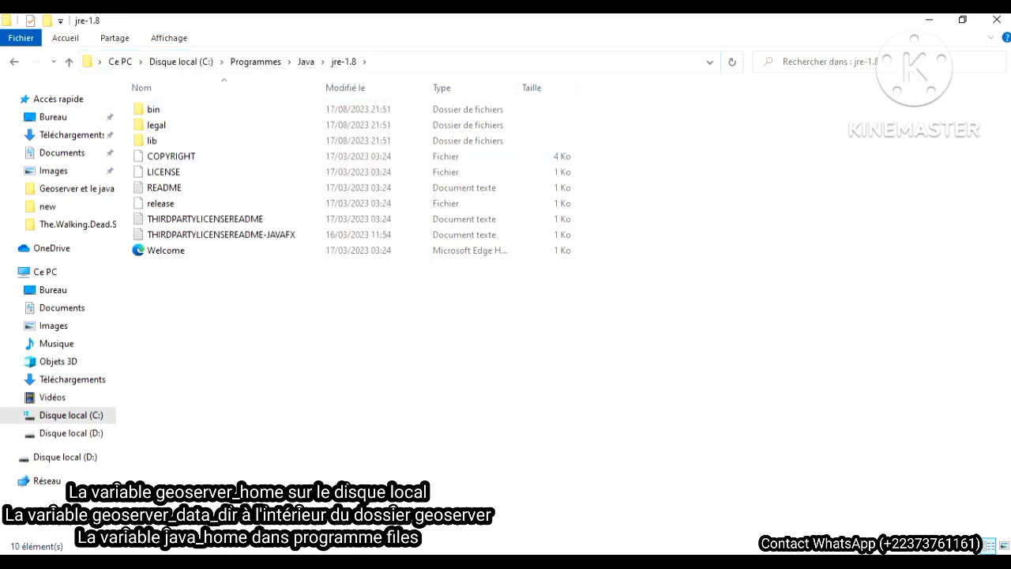
{"action": "key", "text": "alt+Tab"}
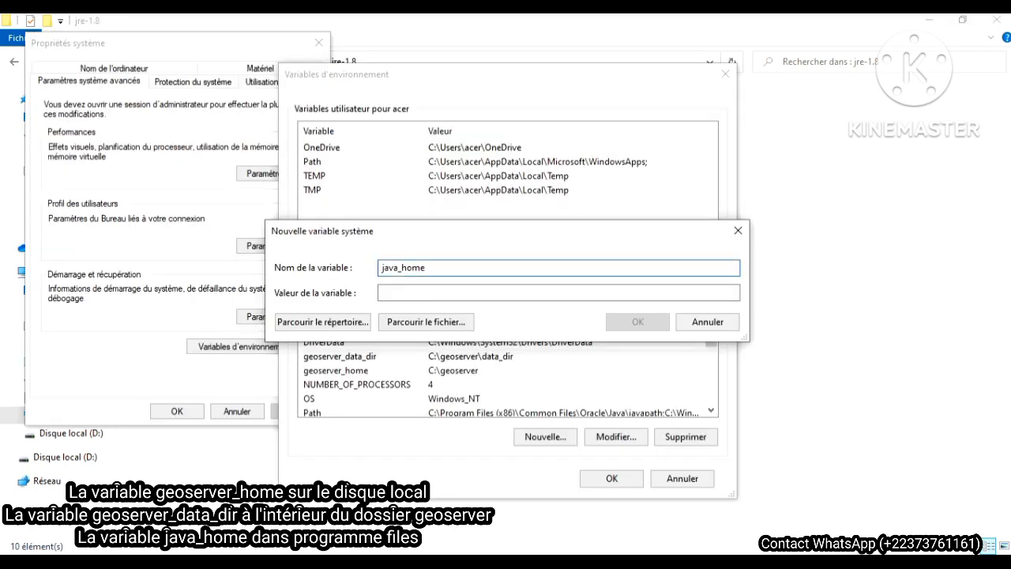
{"action": "left_click", "coordinate": [401, 293]}
{"action": "right_click", "coordinate": [401, 294]}
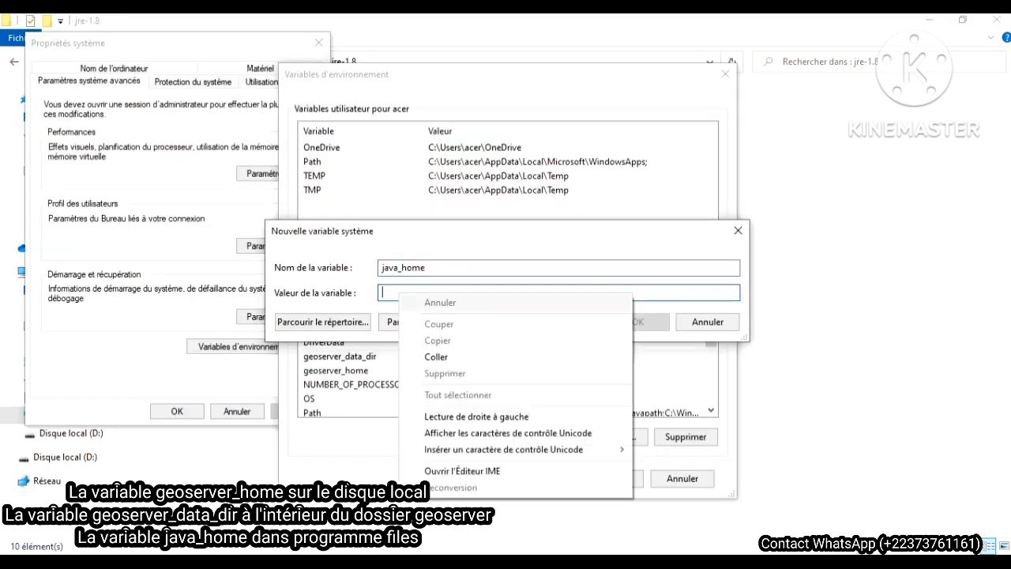
{"action": "left_click", "coordinate": [435, 356]}
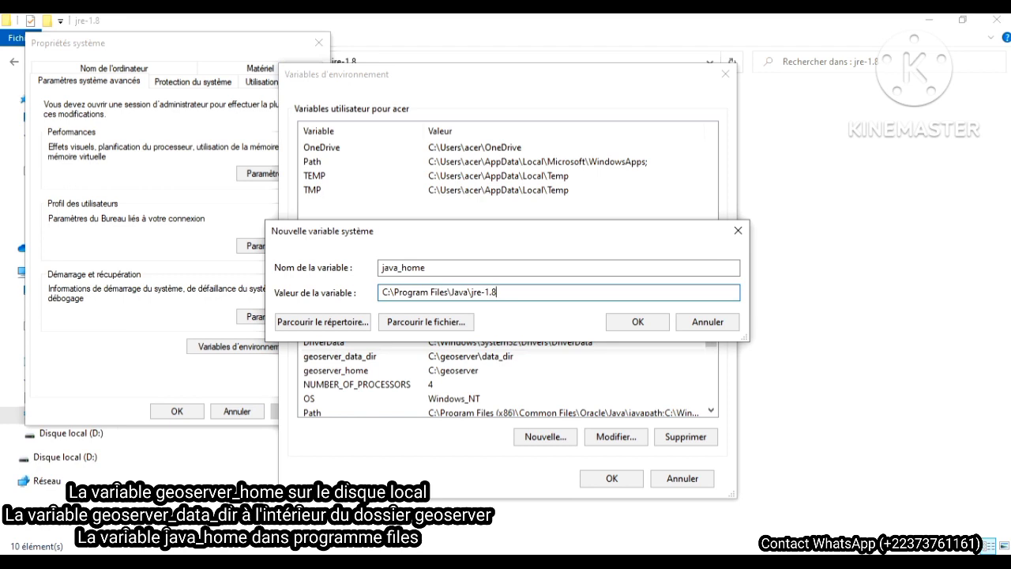
{"action": "left_click", "coordinate": [637, 321]}
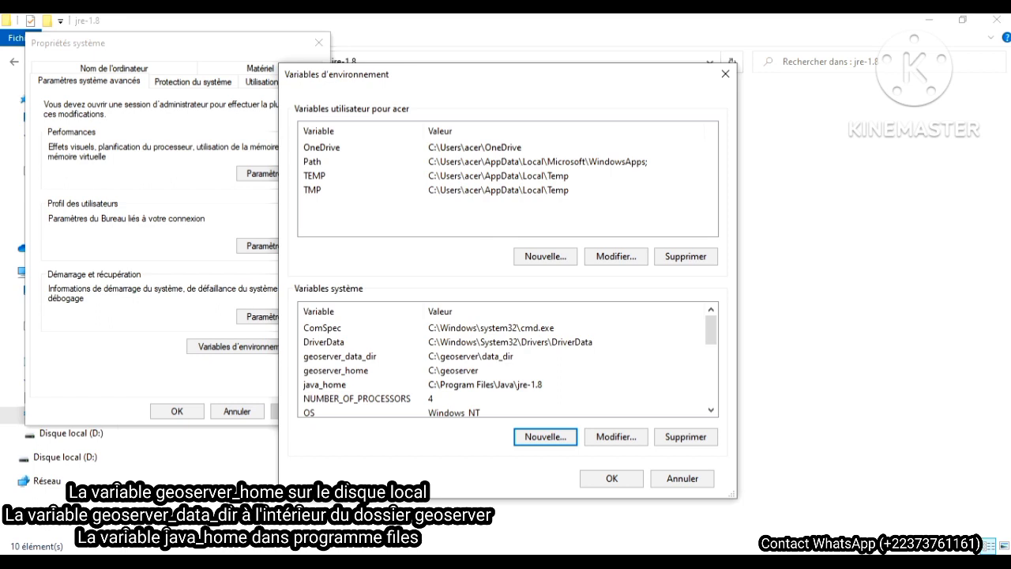
Save the environment variables, accept the system properties and close the Système window
{"action": "left_click", "coordinate": [611, 478]}
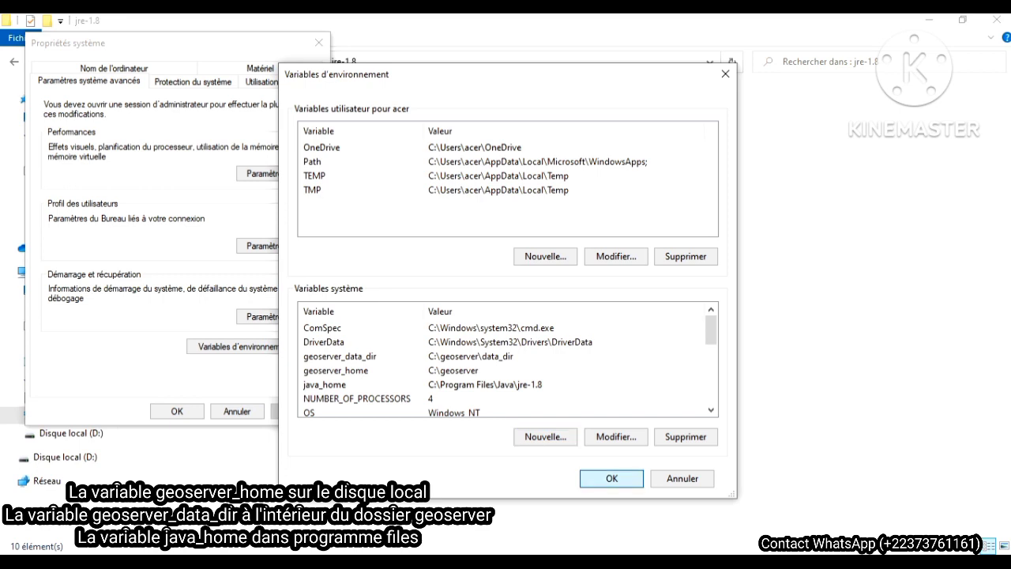
{"action": "left_click", "coordinate": [177, 411]}
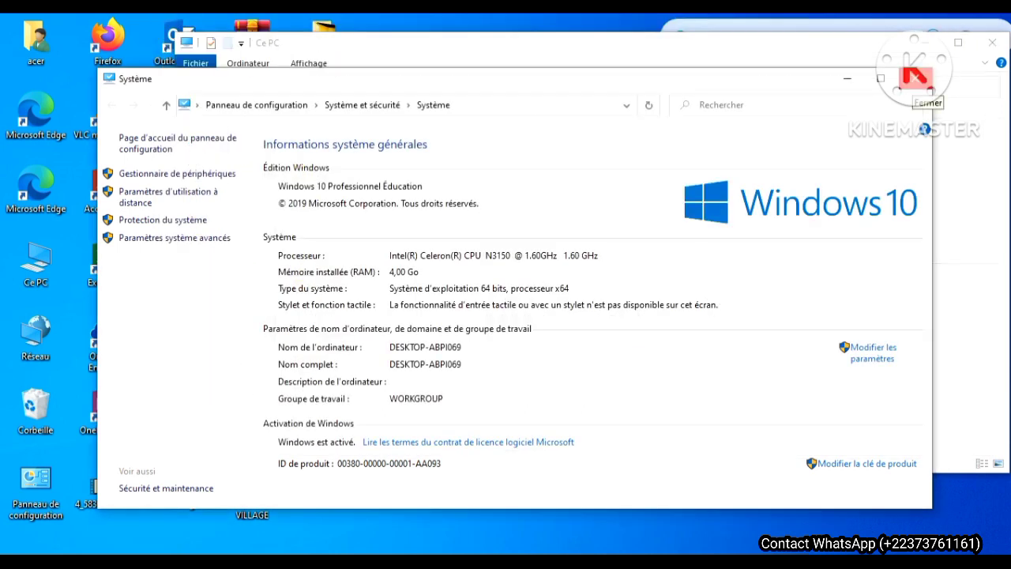
{"action": "left_click", "coordinate": [916, 77]}
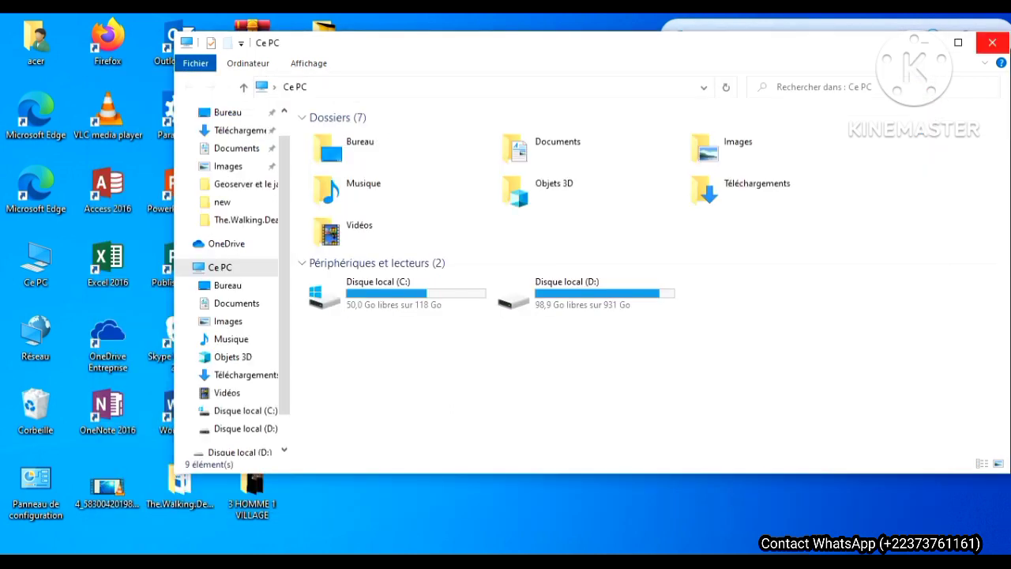
Close the Ce PC file explorer window and refresh the desktop
{"action": "left_click", "coordinate": [992, 42]}
{"action": "right_click", "coordinate": [992, 220]}
{"action": "mouse_move", "coordinate": [876, 354]}
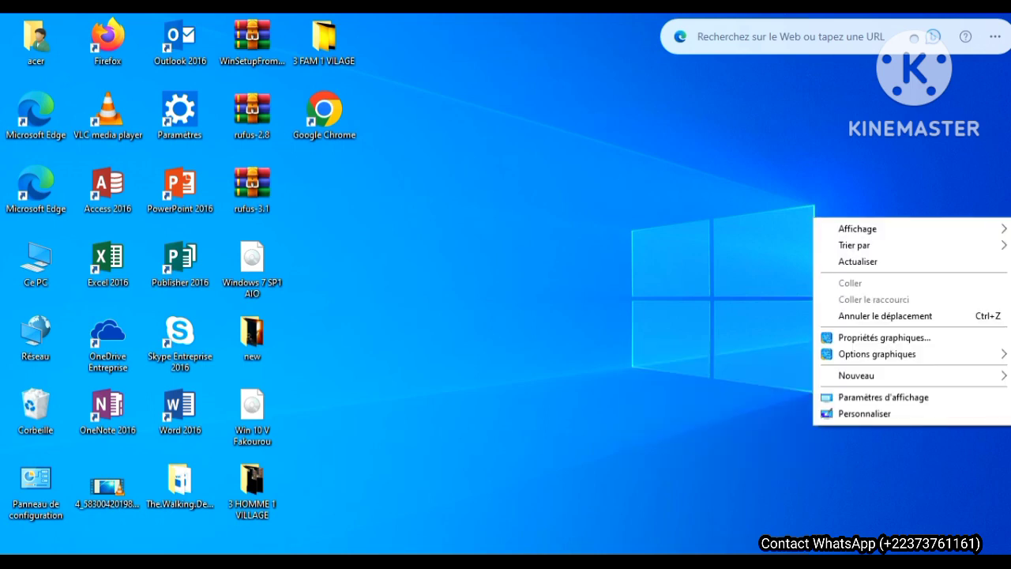
{"action": "left_click", "coordinate": [858, 262]}
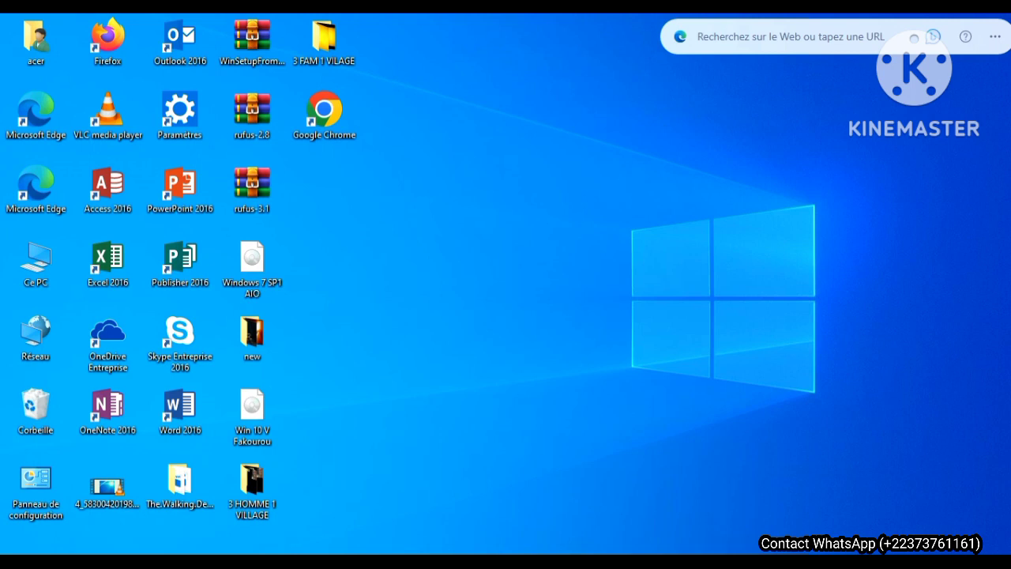
Open the bin folder of C:\geoserver in a new file explorer window and run the startup Windows command file
{"action": "key", "text": "super+e"}
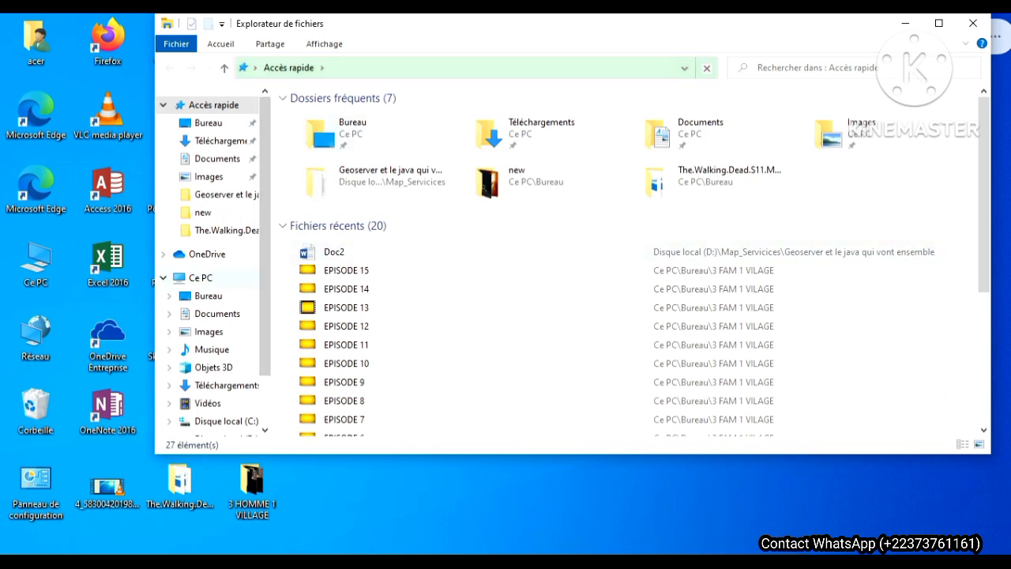
{"action": "left_click", "coordinate": [200, 277]}
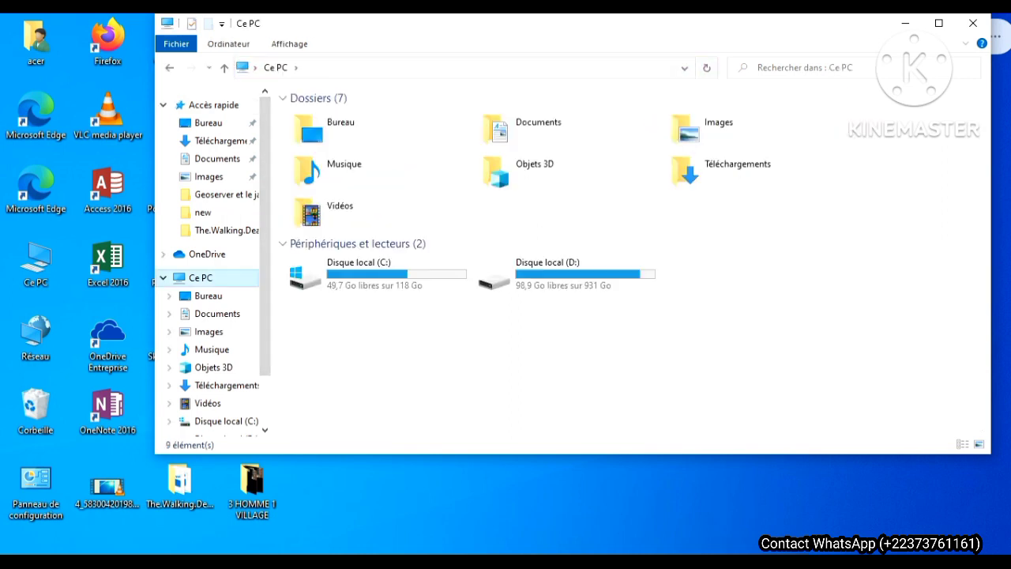
{"action": "left_click", "coordinate": [371, 272]}
{"action": "key", "text": "Return"}
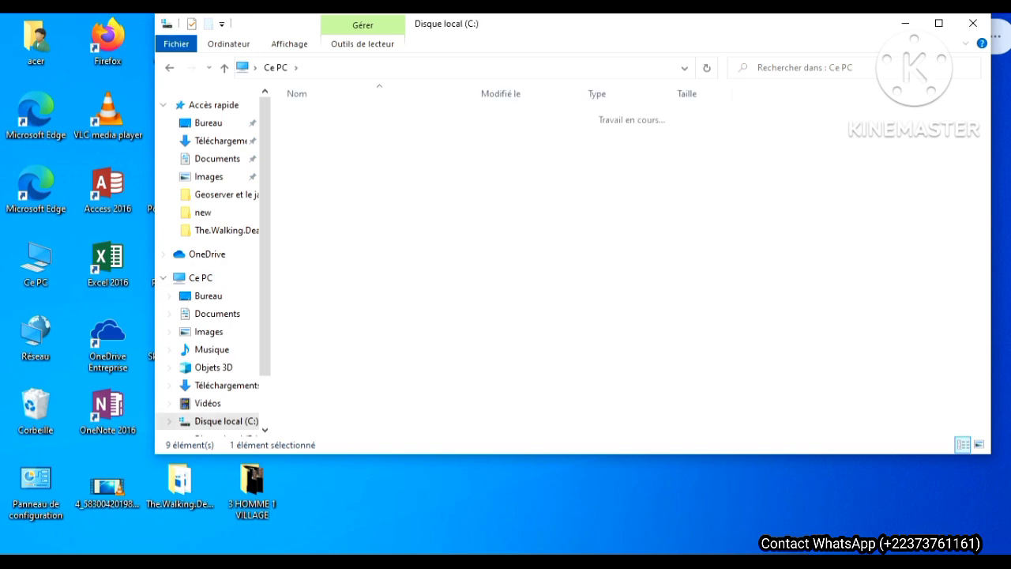
{"action": "key", "text": "Return"}
{"action": "key", "text": "Down"}
{"action": "key", "text": "Return"}
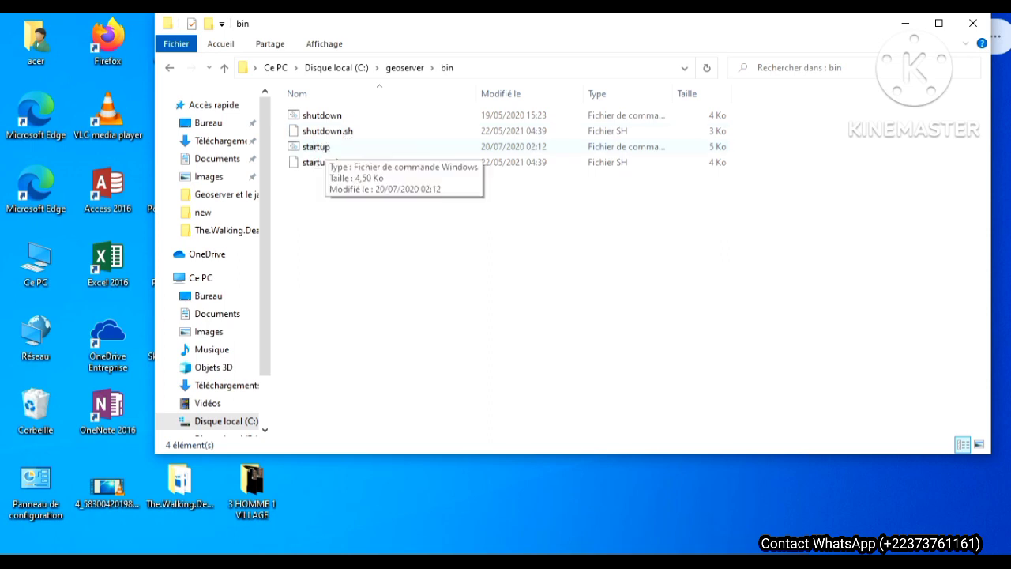
{"action": "left_click", "coordinate": [316, 147]}
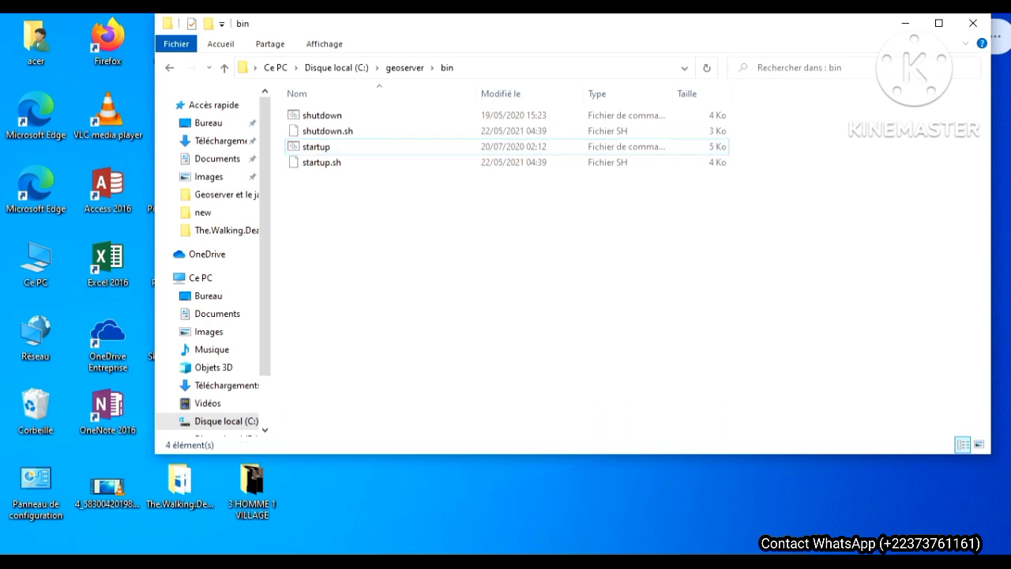
{"action": "key", "text": "Return"}
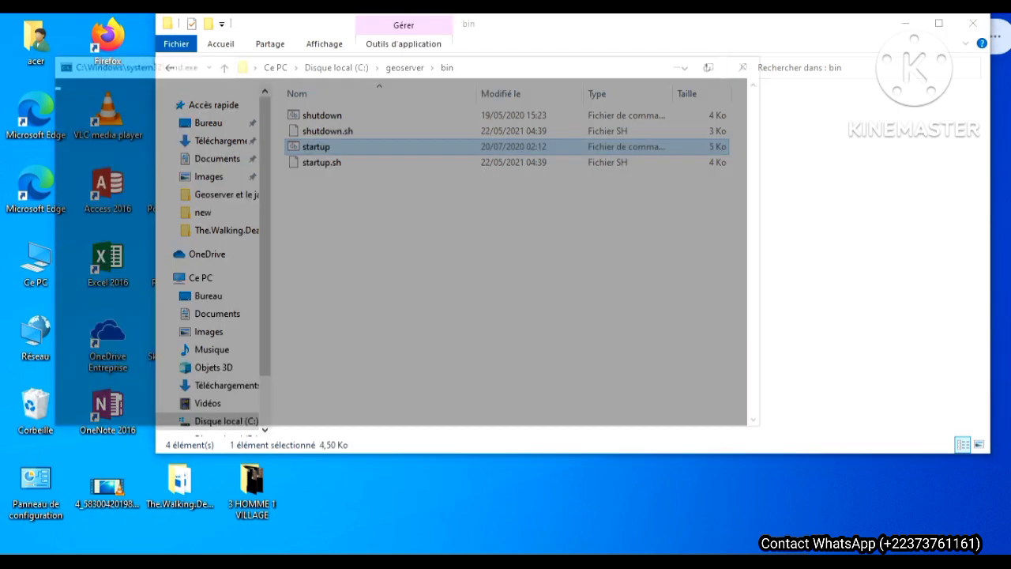